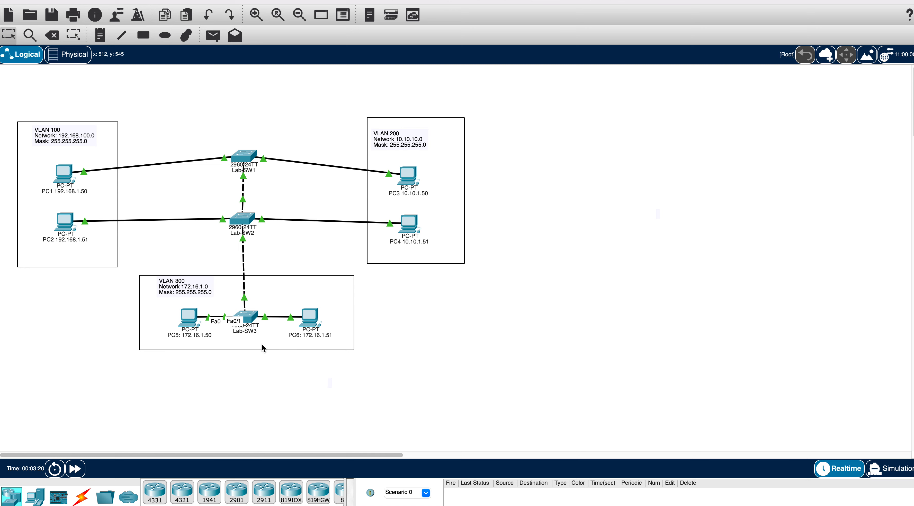
- Open the Lab-SW1 switch's device window from the topology workspace
left_click(248, 159)
- Show Lab-SW1's CLI, enlarge the window and move it right to uncover the topology
left_click(470, 111)
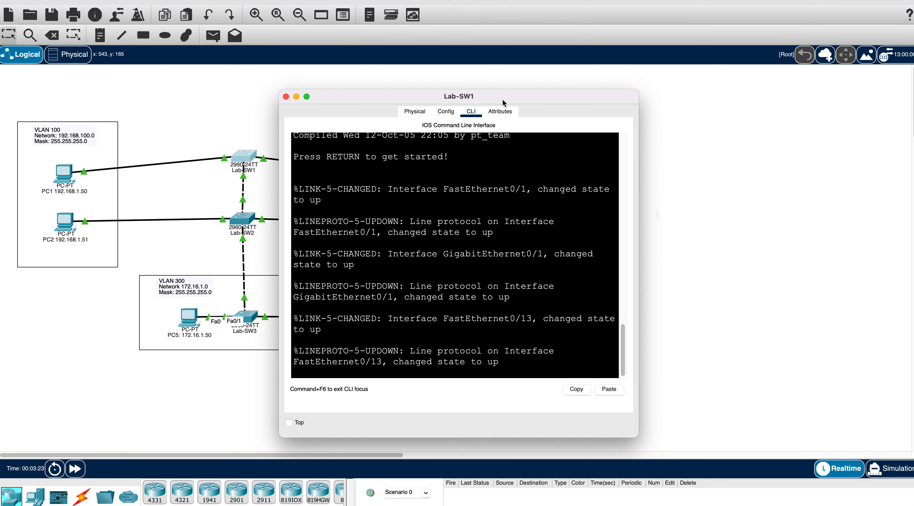
left_click_drag(625, 405, 747, 427)
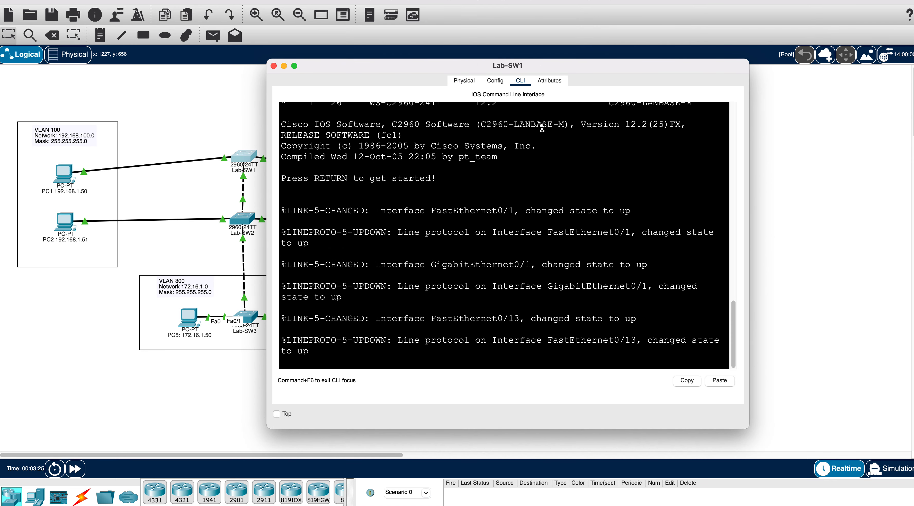
left_click_drag(612, 66, 691, 52)
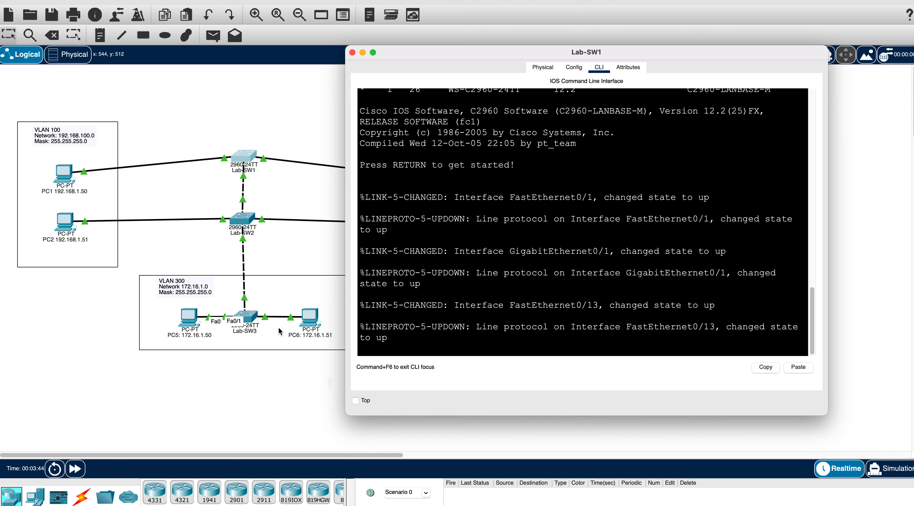
- On Lab-SW1, enter en and conf t, then issue vtp mode server
left_click(504, 296)
key("Return")
key("Return")
key("Return")
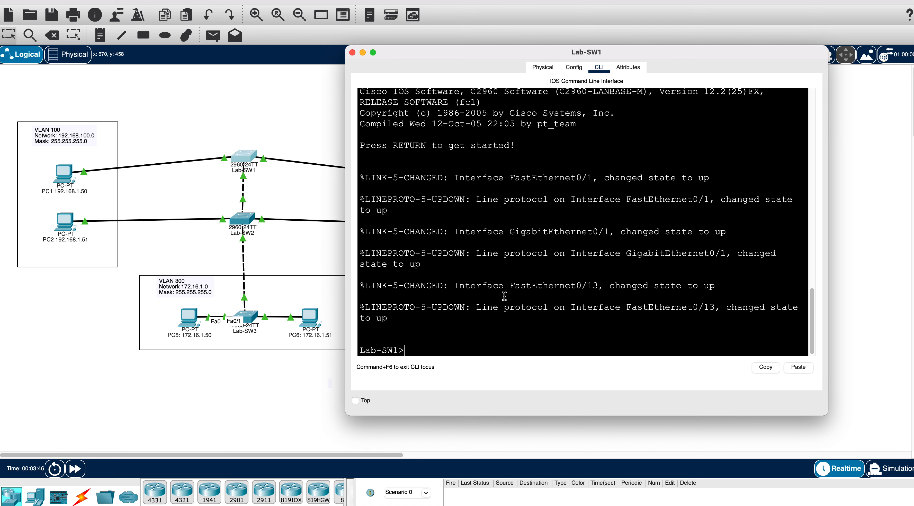
type("en")
key("Return")
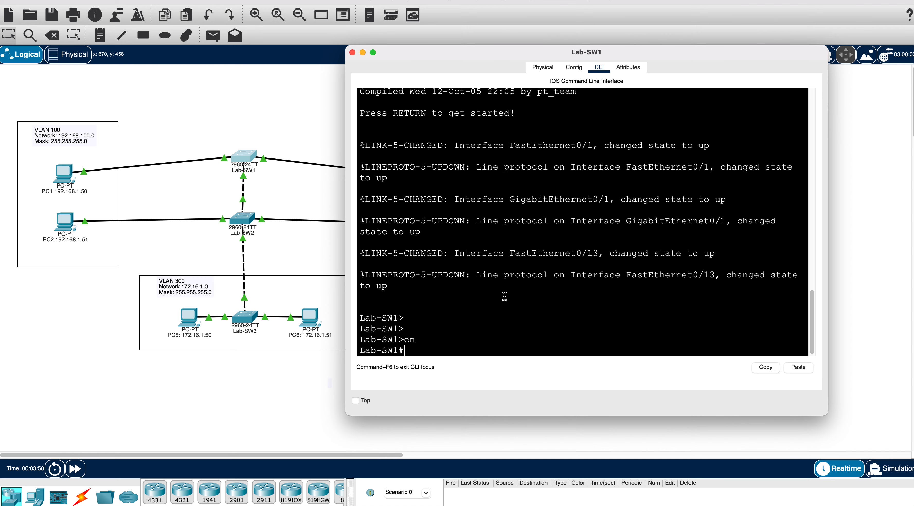
type("v")
key("BackSpace")
type("conf t")
key("Return")
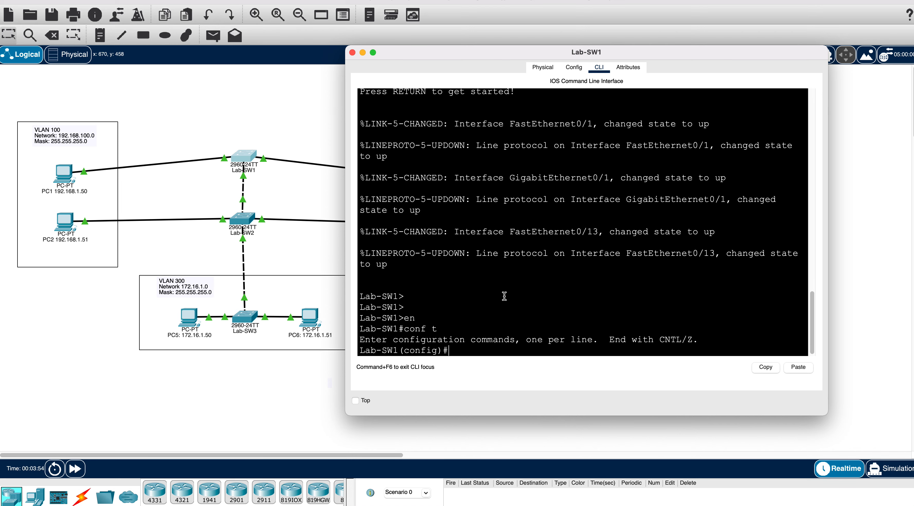
type("vtp mode ser")
key("Tab")
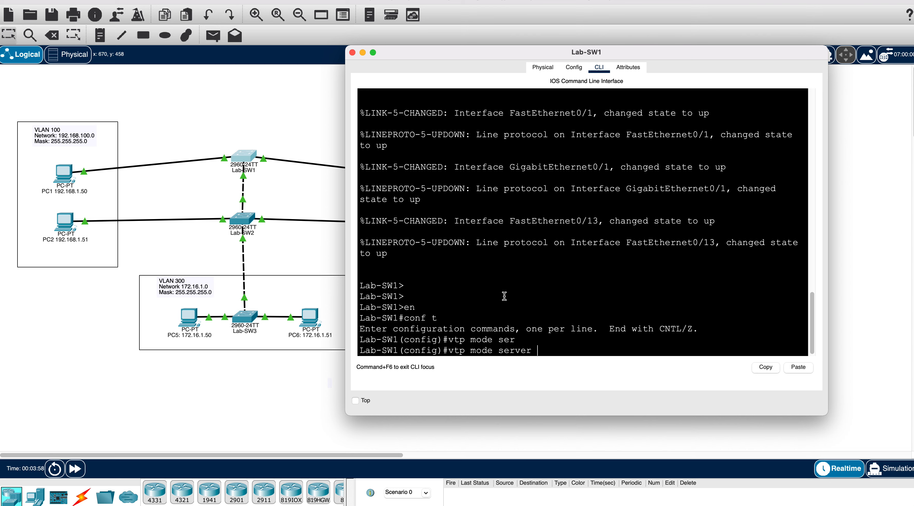
key("Return")
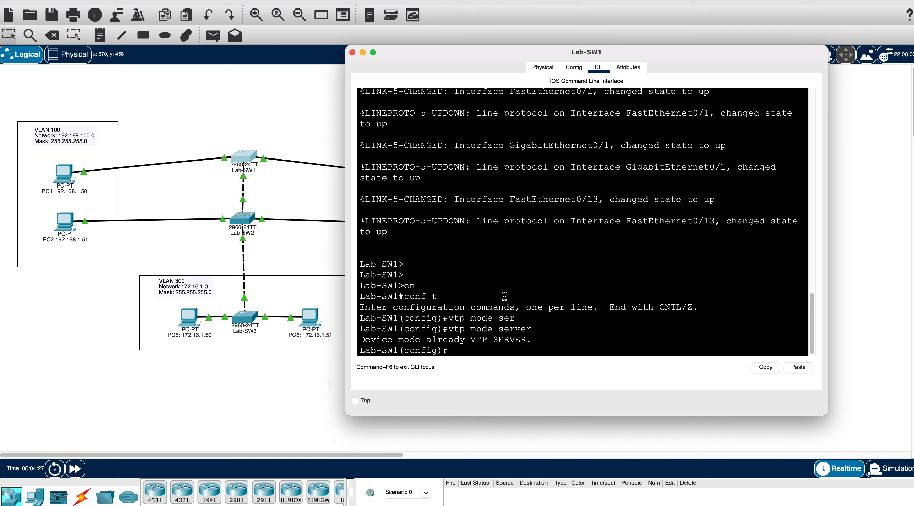
- Set Lab-SW1's VTP domain to LAB and configure its VTP password
type("vtp dom")
key("Tab")
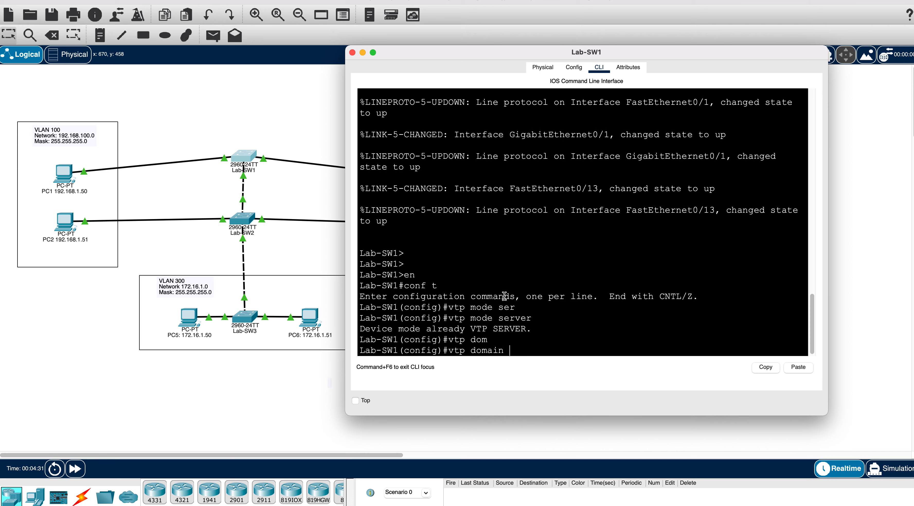
type("LAB")
key("Return")
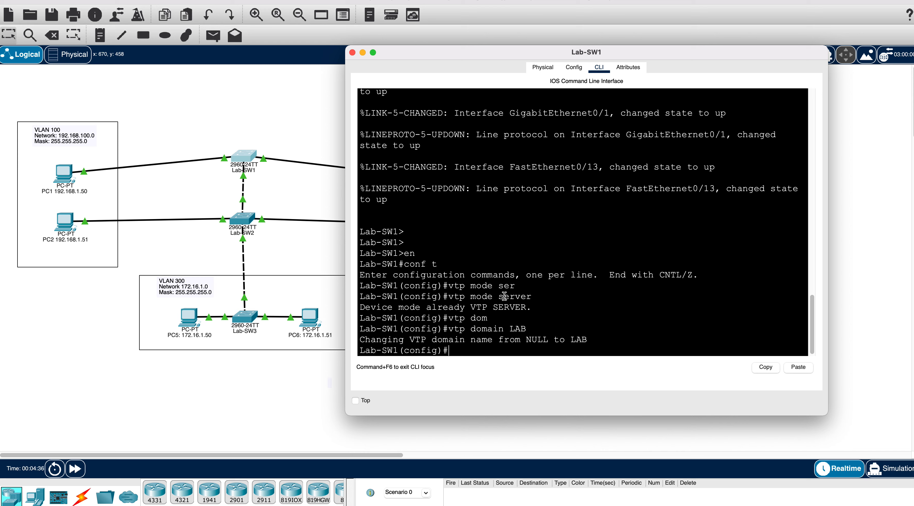
type("vtp pas")
key("Tab")
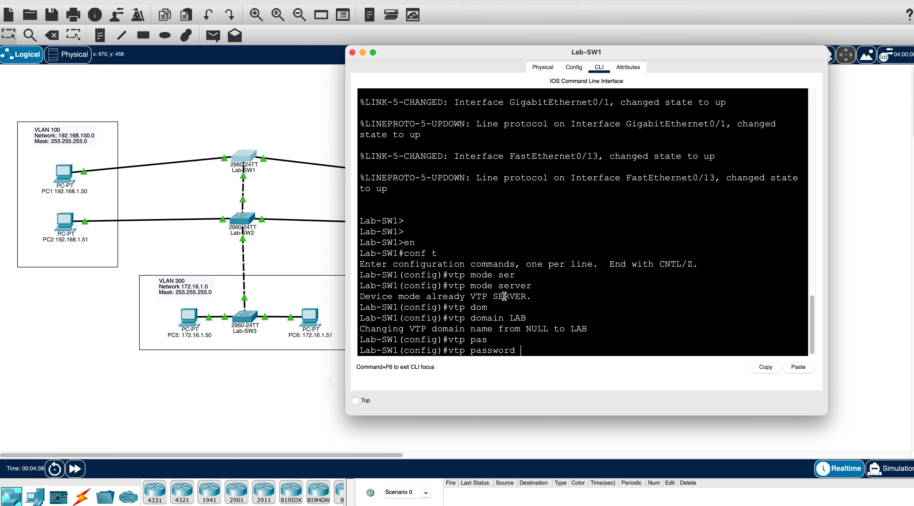
type("LAB")
key("Return")
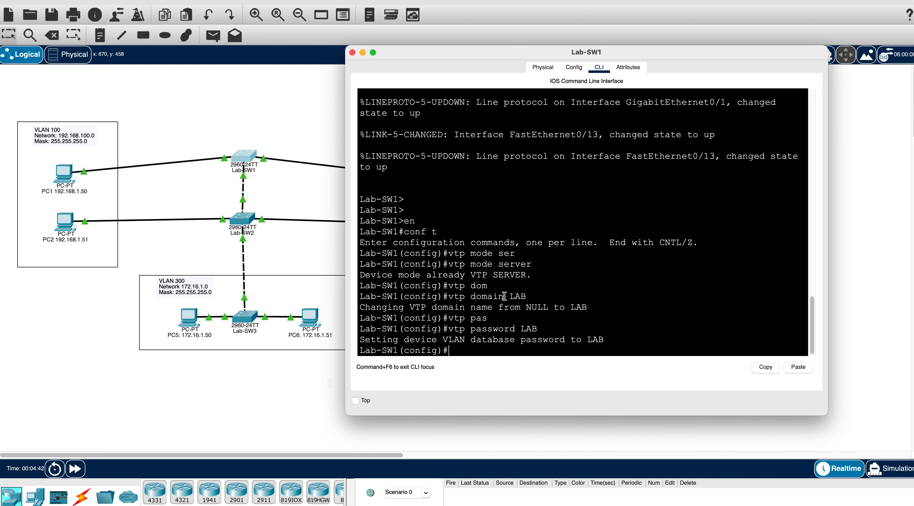
- Display Lab-SW1's VTP status with do sho vtp status
key("Return")
key("Return")
key("Return")
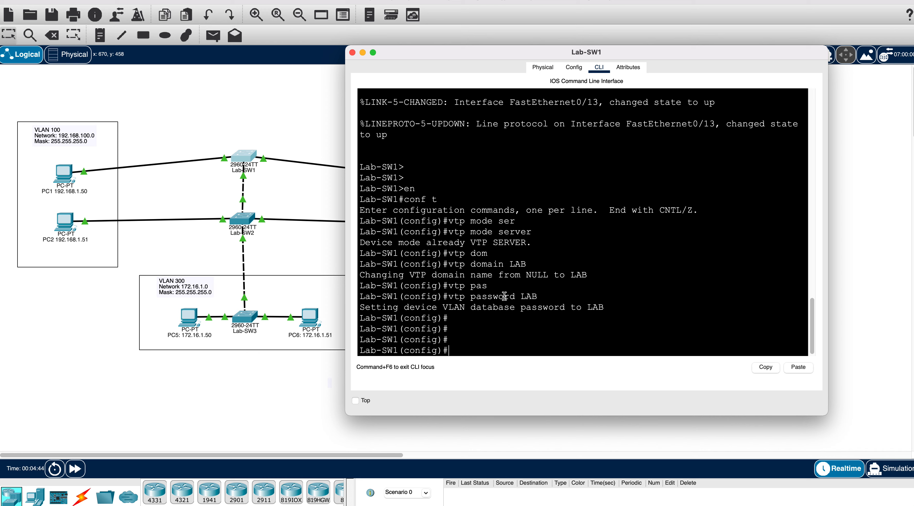
type("do sho vtp status")
key("Return")
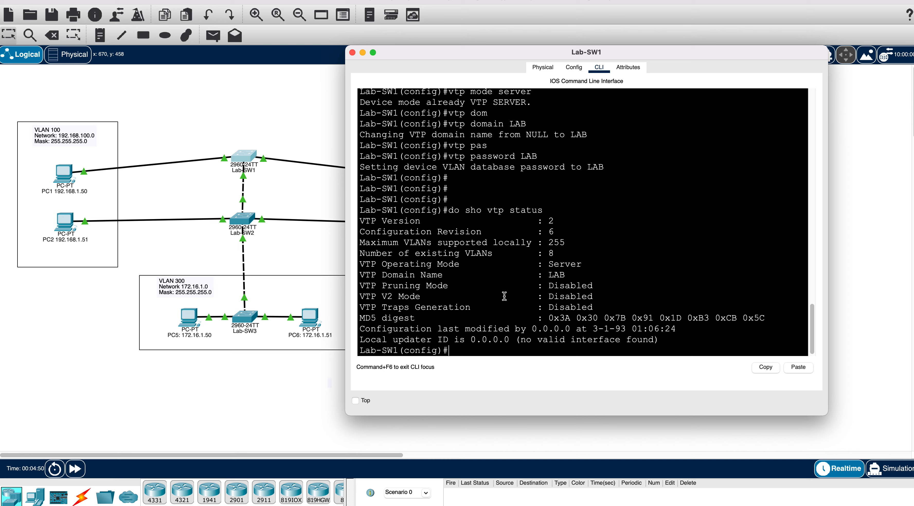
- Highlight the Server operating mode and LAB domain name in the VTP status output
left_click_drag(582, 264, 509, 265)
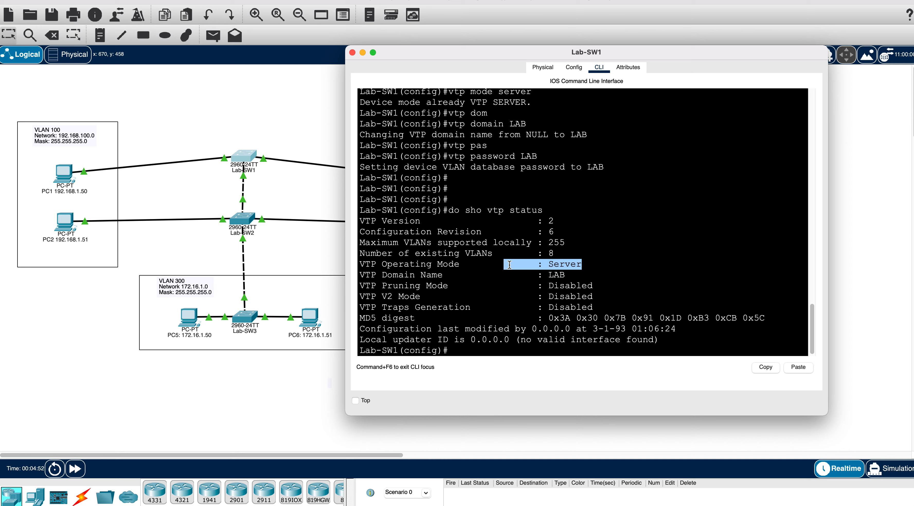
left_click_drag(564, 275, 505, 275)
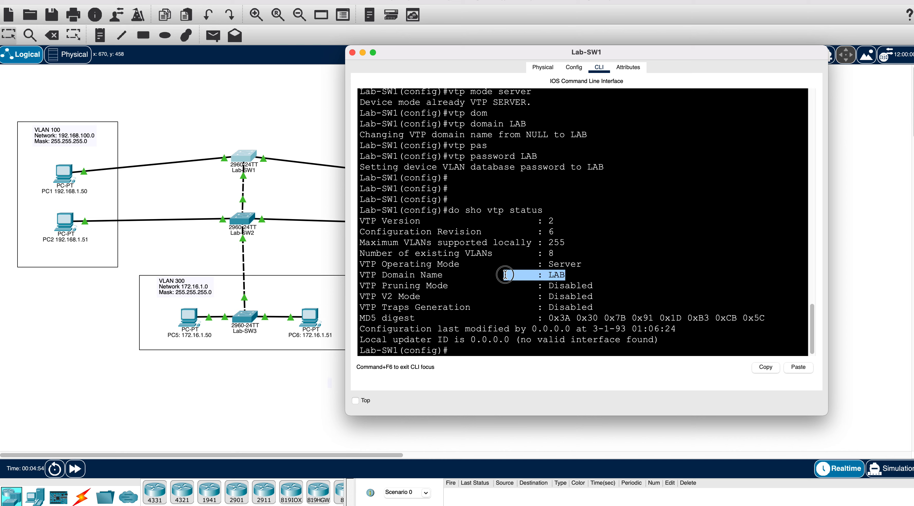
left_click(531, 265)
left_click(609, 262)
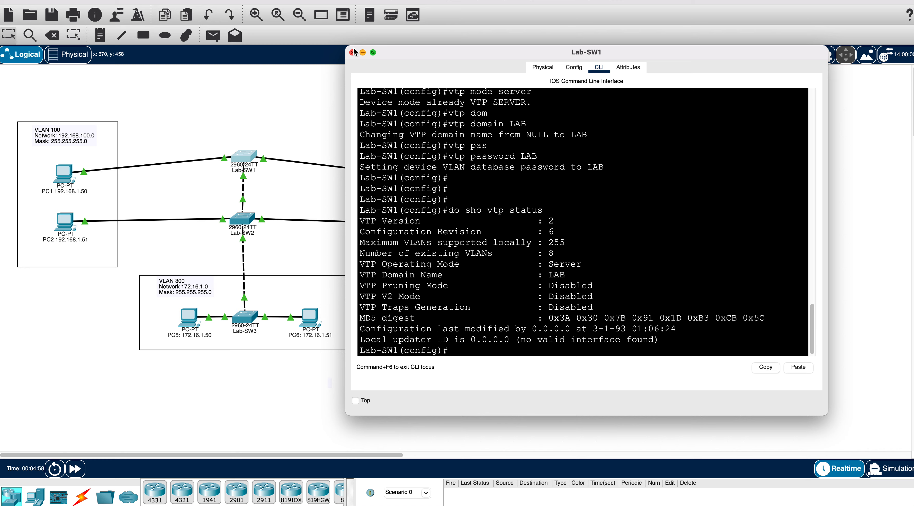
- Exit configuration mode, review Lab-SW1's VLANs with show vlan, and close its window
type("exit")
key("Return")
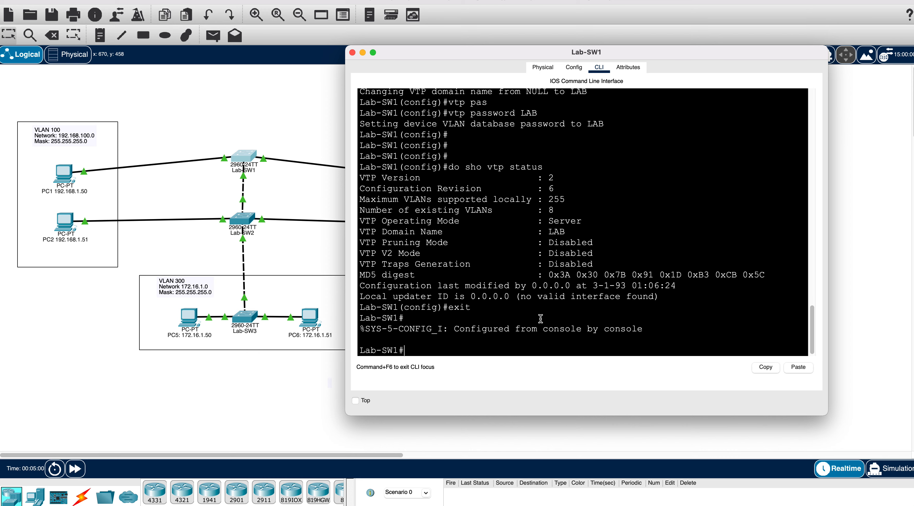
type("show vlan")
key("Return")
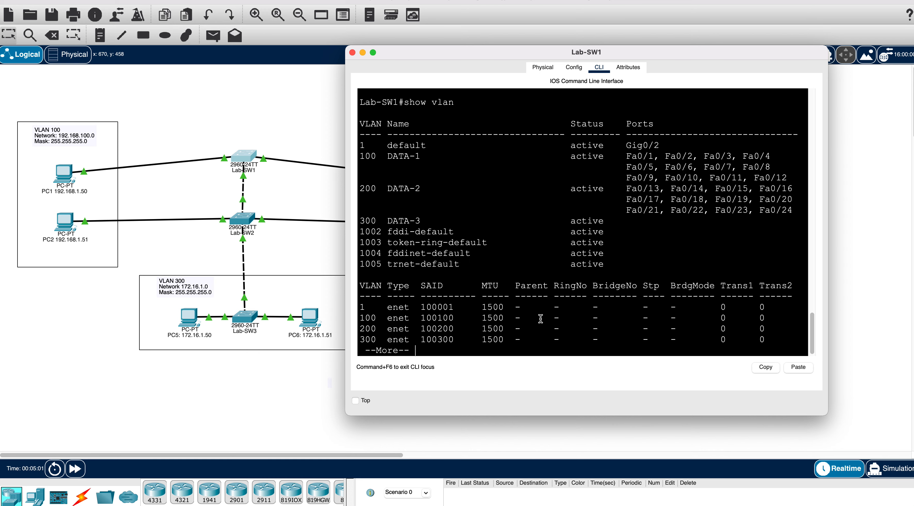
left_click_drag(383, 157, 443, 217)
left_click(509, 124)
left_click(352, 53)
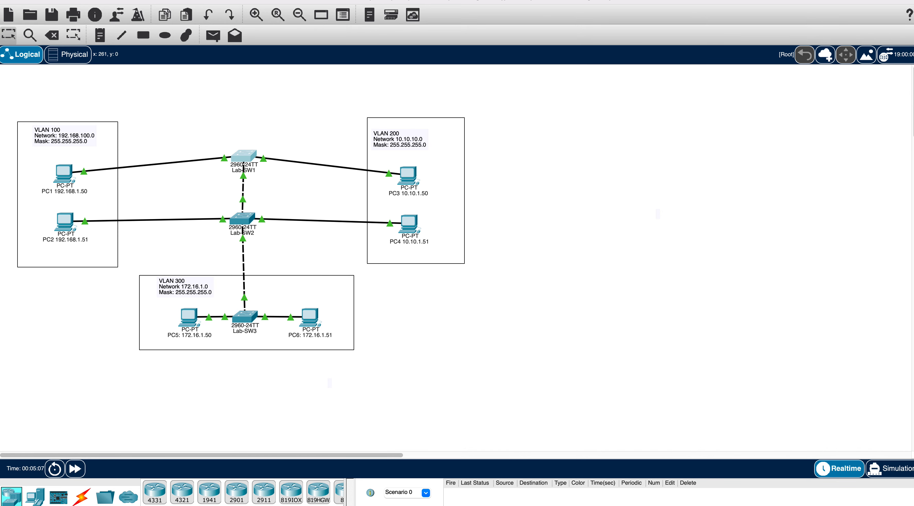
- Open Lab-SW2's enlarged CLI and enter global configuration mode with en and conf t
double_click(236, 229)
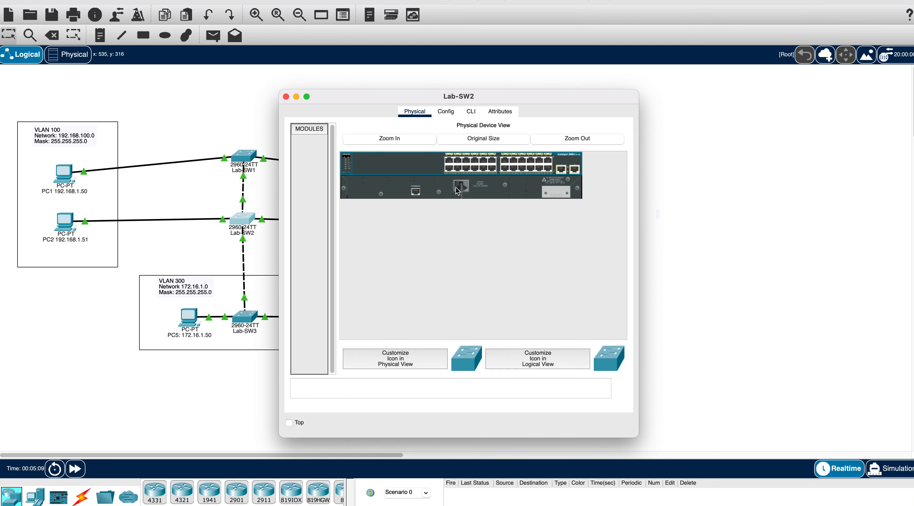
left_click(470, 113)
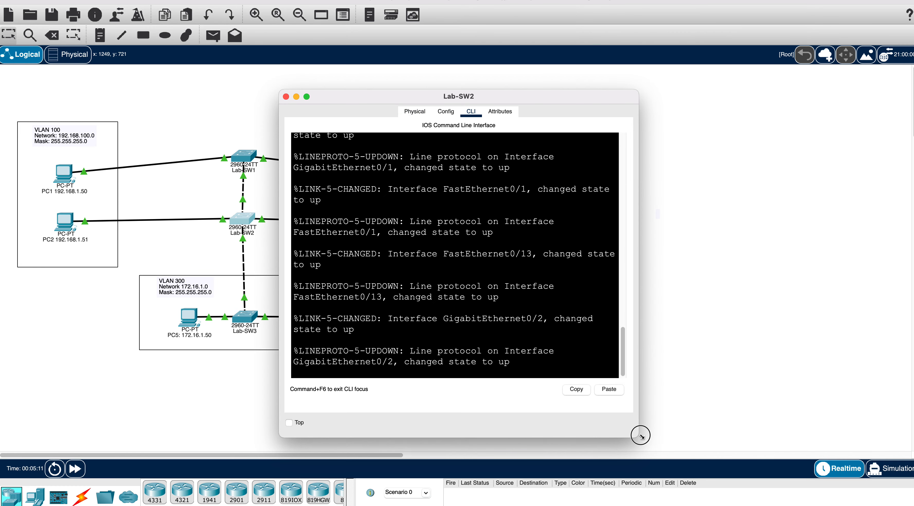
left_click_drag(640, 435, 841, 442)
key("Return")
key("Return")
key("Return")
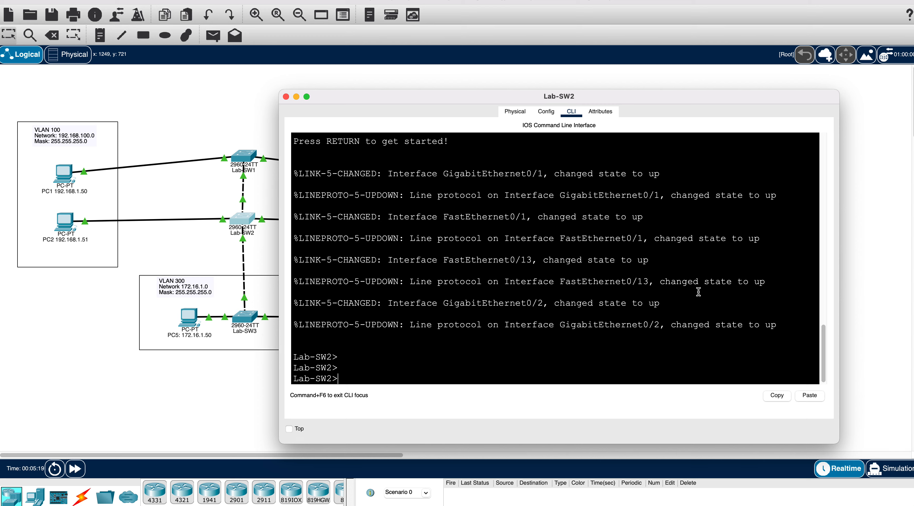
type("en")
key("Return")
type("conf t")
key("Return")
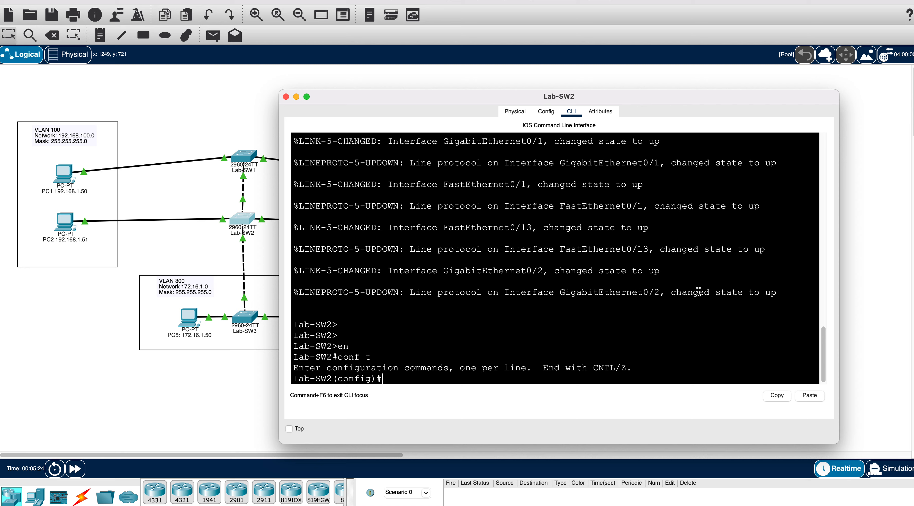
- Set Lab-SW2's VTP domain to LAB and configure the matching VTP password
type("vtp mode")
key("BackSpace")
key("BackSpace")
key("BackSpace")
type("domain LAB")
key("Return")
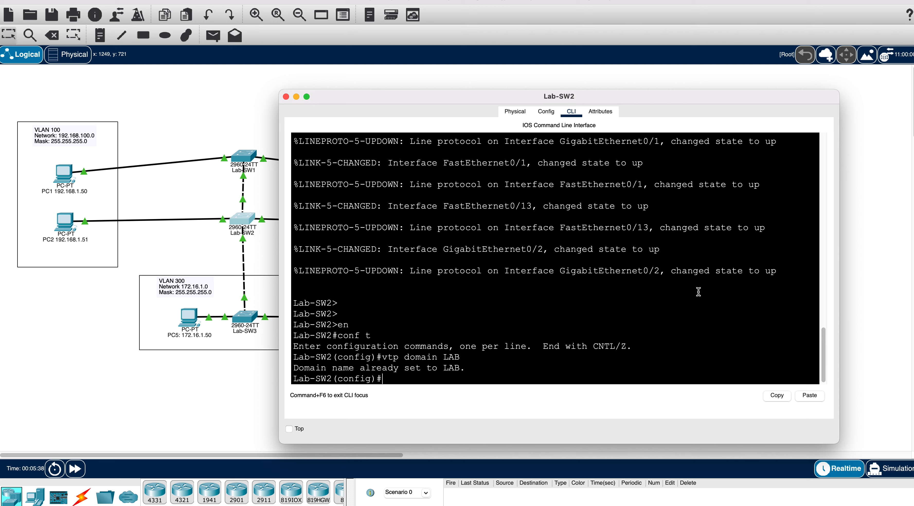
type("V")
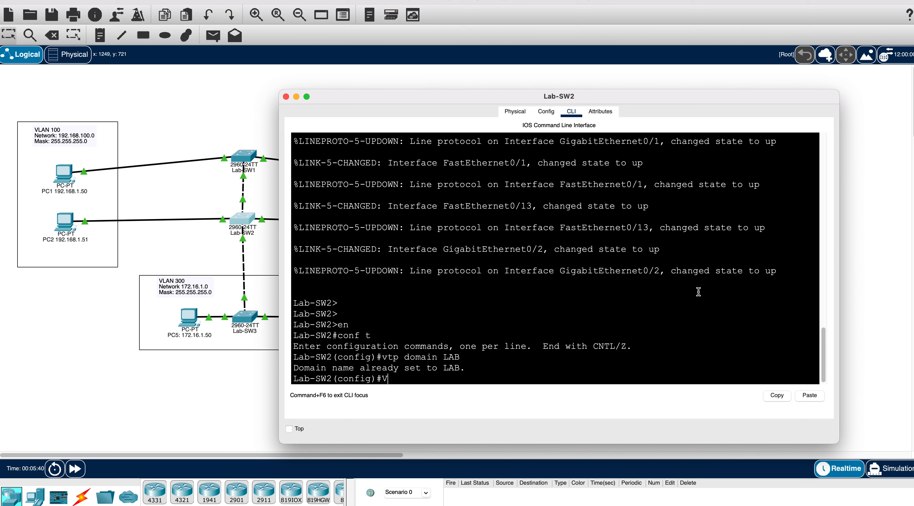
type("TP Pass")
key("Tab")
type("LAB")
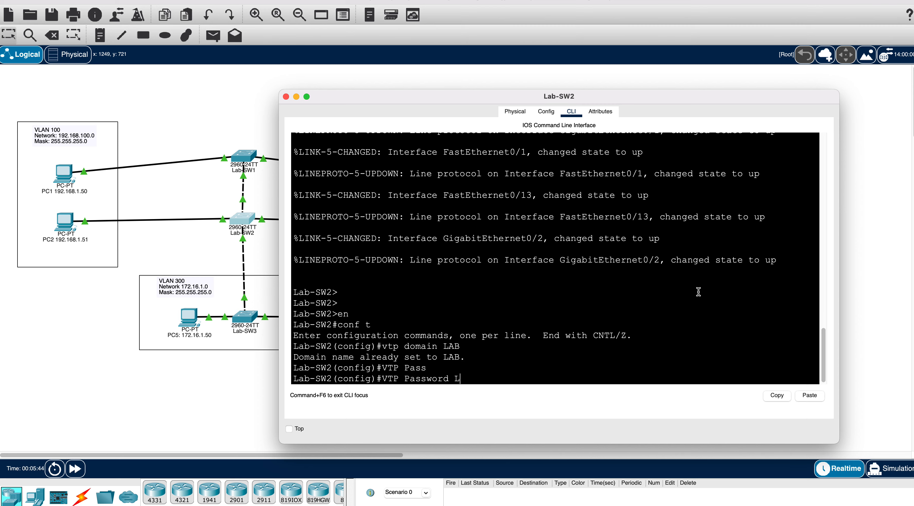
key("Return")
key("Return")
key("Return")
key("Return")
key("Return")
- Check Lab-SW2's settings with do show vtp status
type("do show vtp")
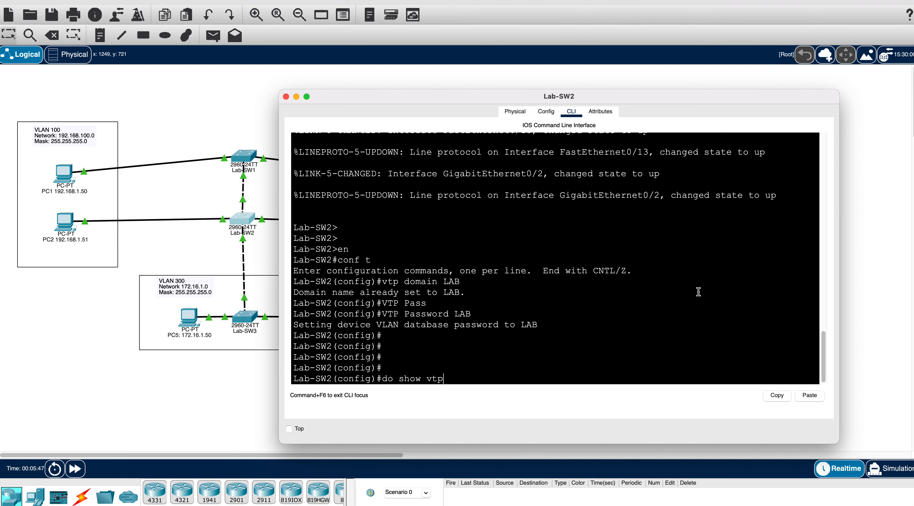
key("Return")
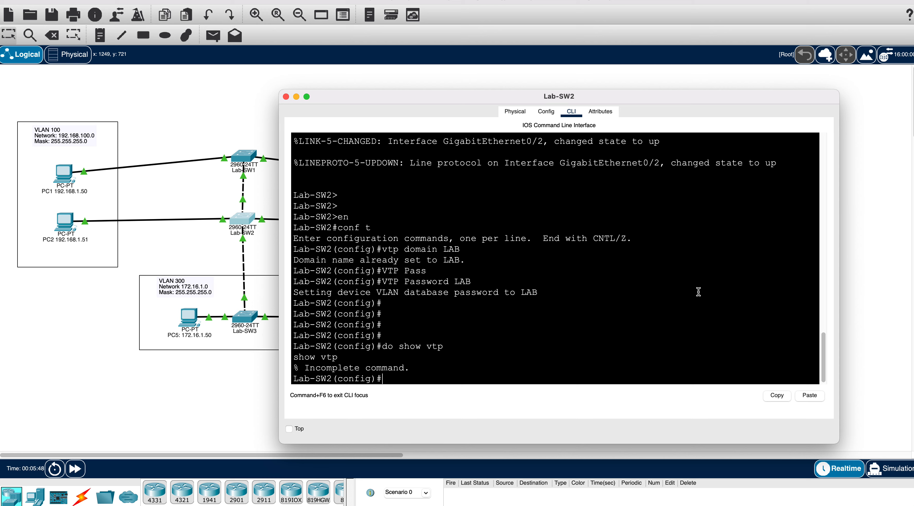
type("do show vtp status")
key("Return")
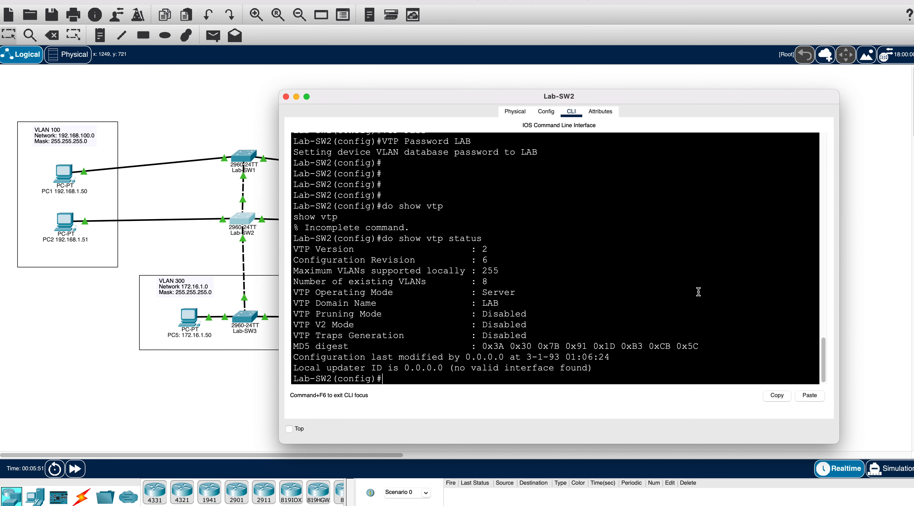
left_click_drag(539, 292, 365, 290)
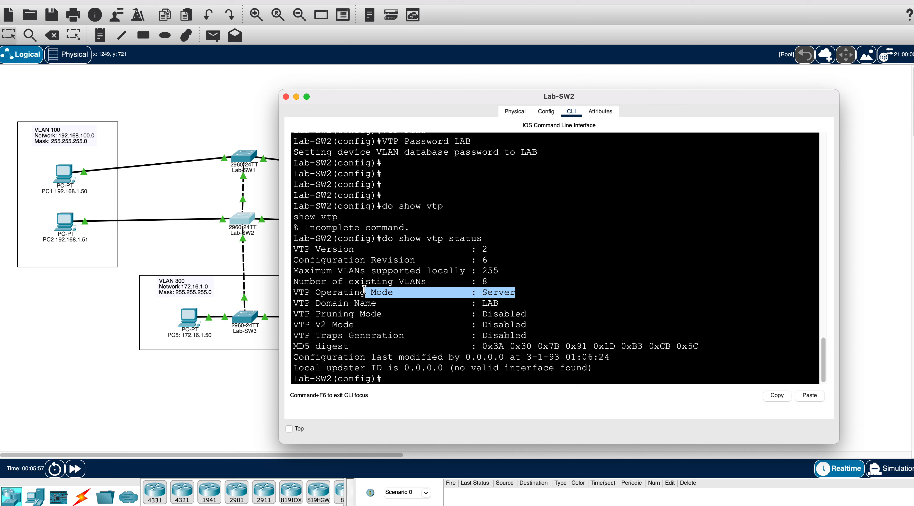
left_click(358, 287)
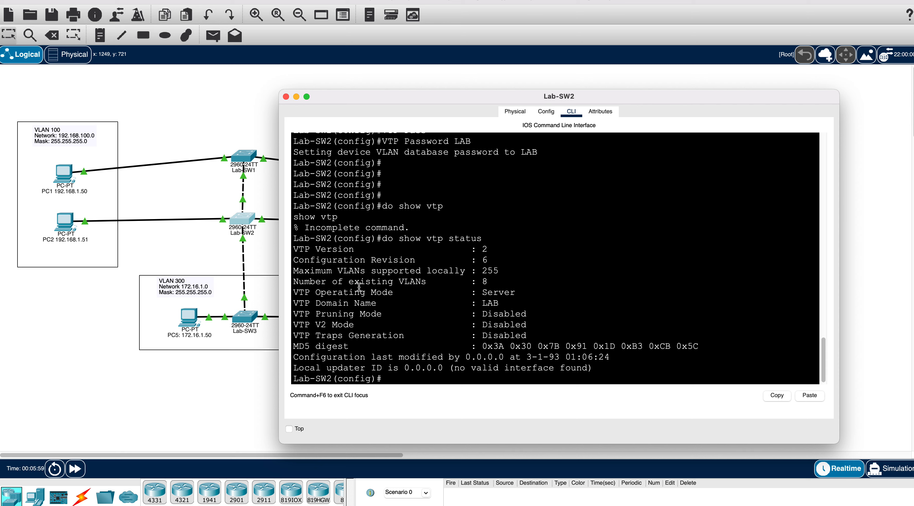
left_click_drag(349, 292, 568, 291)
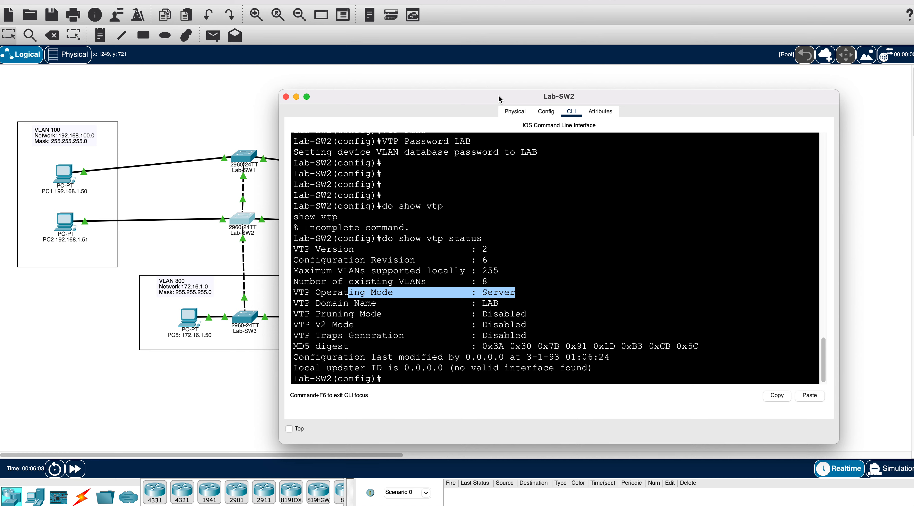
left_click_drag(500, 100, 524, 103)
left_click(523, 237)
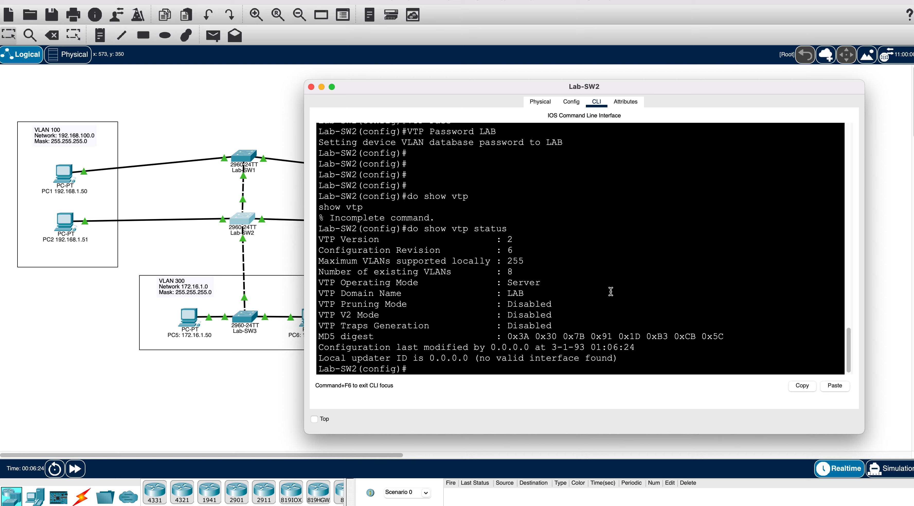
- Put Lab-SW2 into VTP transparent mode with vtp mode transparent
key("Return")
key("Return")
key("Return")
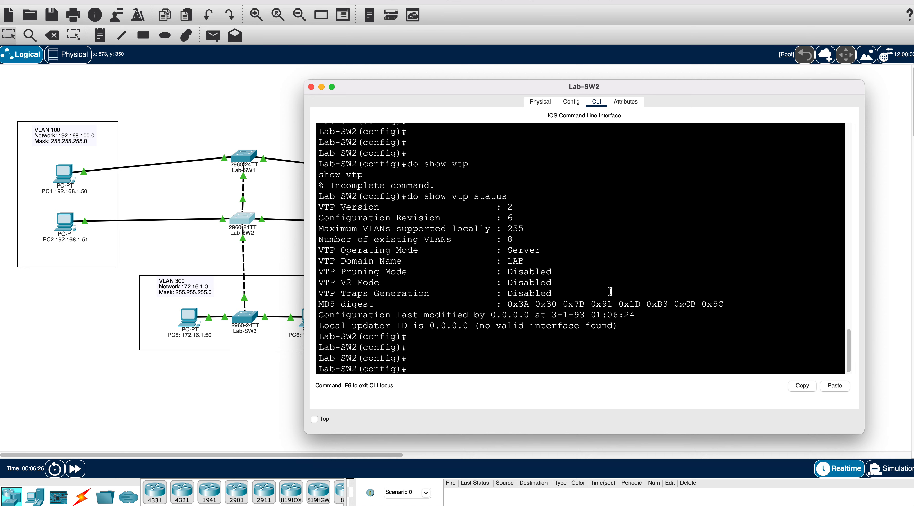
type("vtp")
key("Tab")
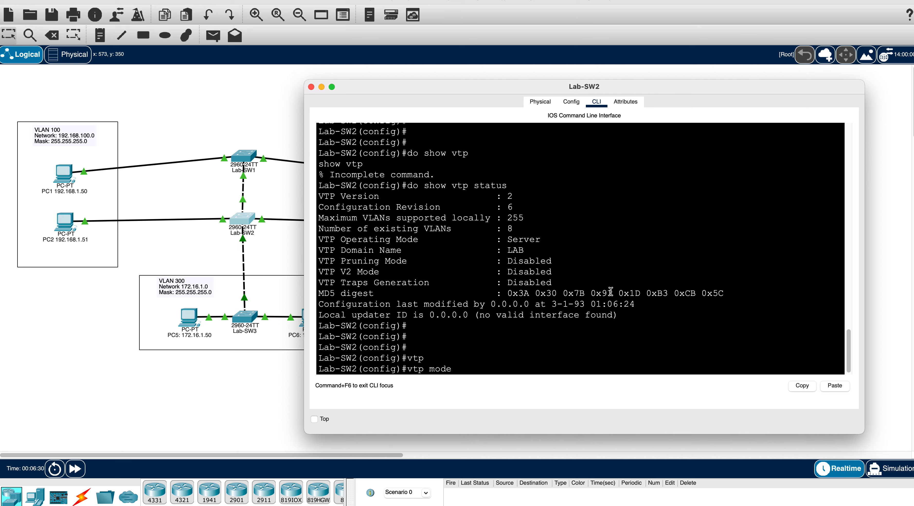
type("mode trans")
key("Tab")
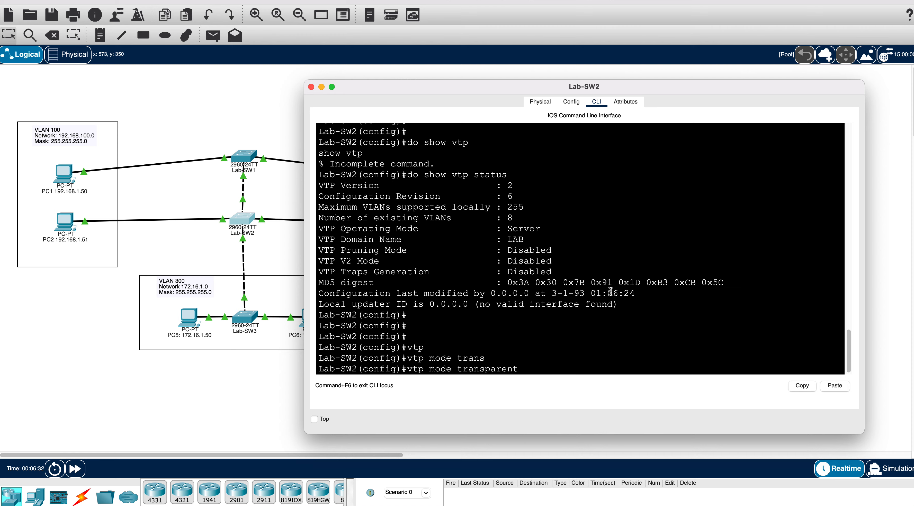
key("Return")
key("Return")
key("Return")
key("Return")
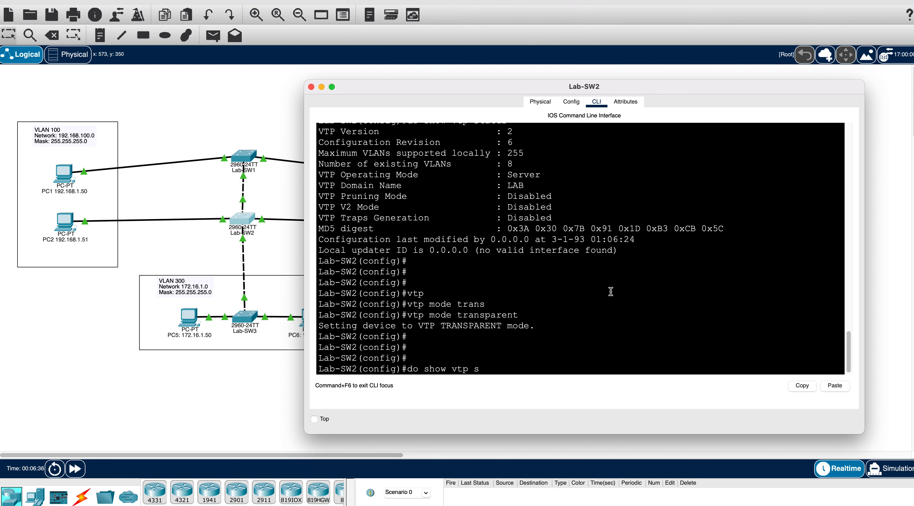
- Run do show vtp status and highlight the Transparent mode and LAB domain
type("do show vtp status")
key("Return")
left_click_drag(588, 295, 369, 305)
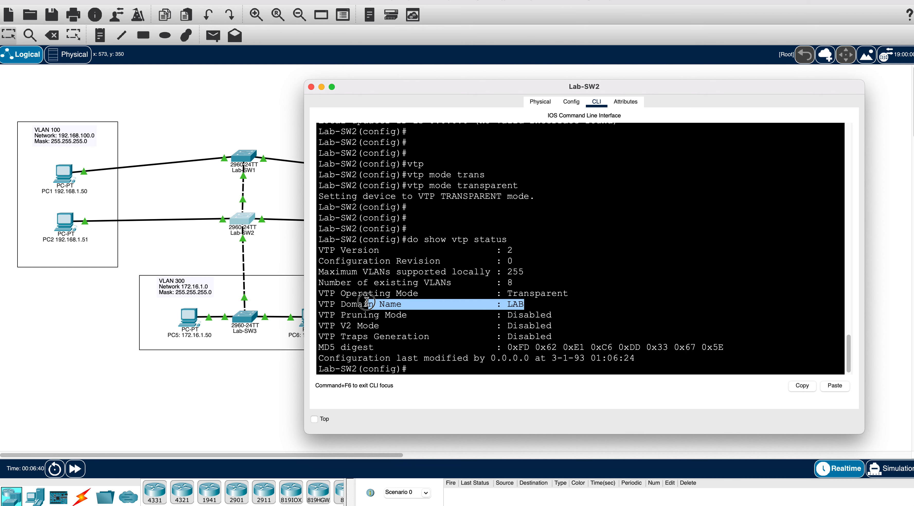
left_click(382, 208)
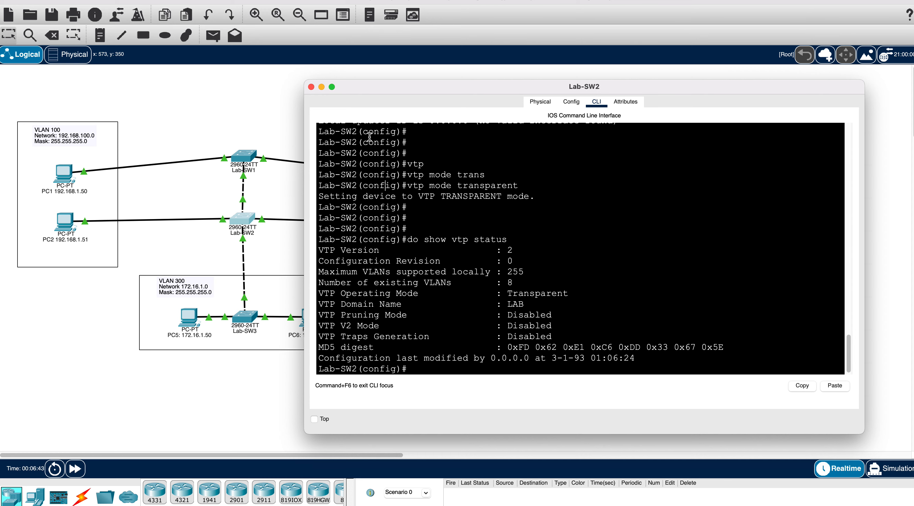
- Close Lab-SW2, open Lab-SW3's CLI and enter global configuration mode
left_click(312, 87)
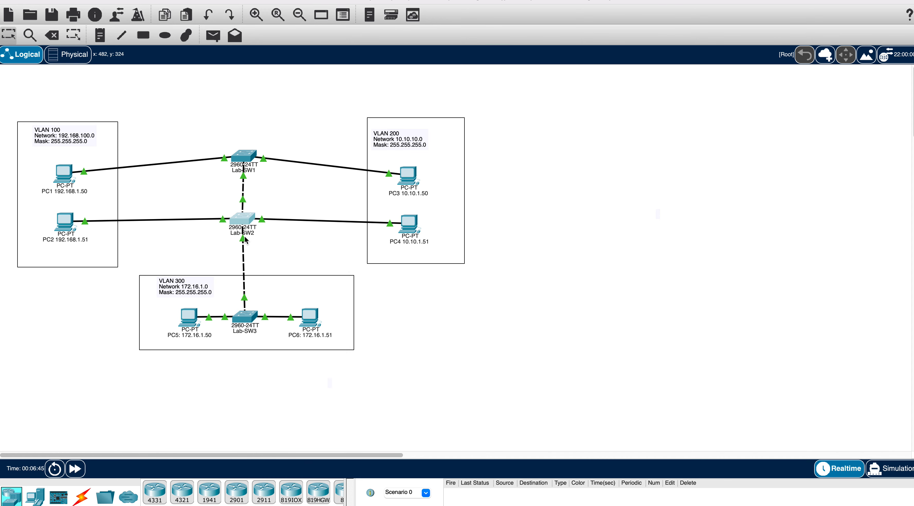
left_click(245, 317)
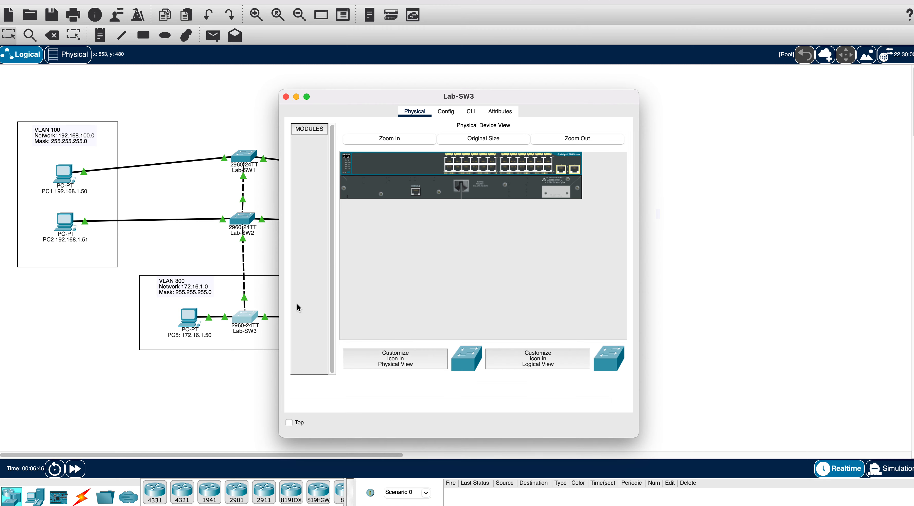
left_click(480, 108)
key("Return")
type("en")
key("Return")
type("conf t")
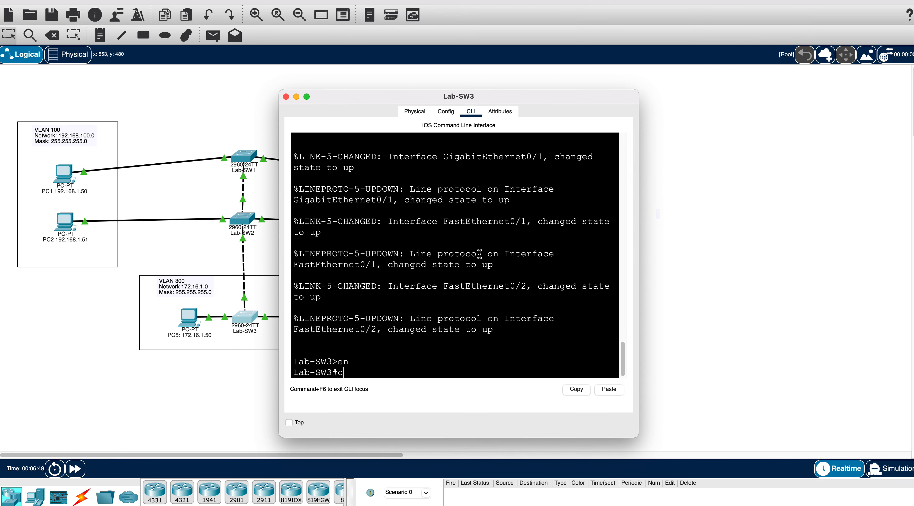
key("Return")
- Make Lab-SW3 a VTP client with vtp mode client
type("vtp mode")
key("Tab")
type("clie")
key("Tab")
key("Return")
key("Return")
key("Return")
- Set Lab-SW3's VTP domain to LAB and configure the VTP password
type("vtp")
key("Tab")
type("dom")
key("Tab")
type("LAB")
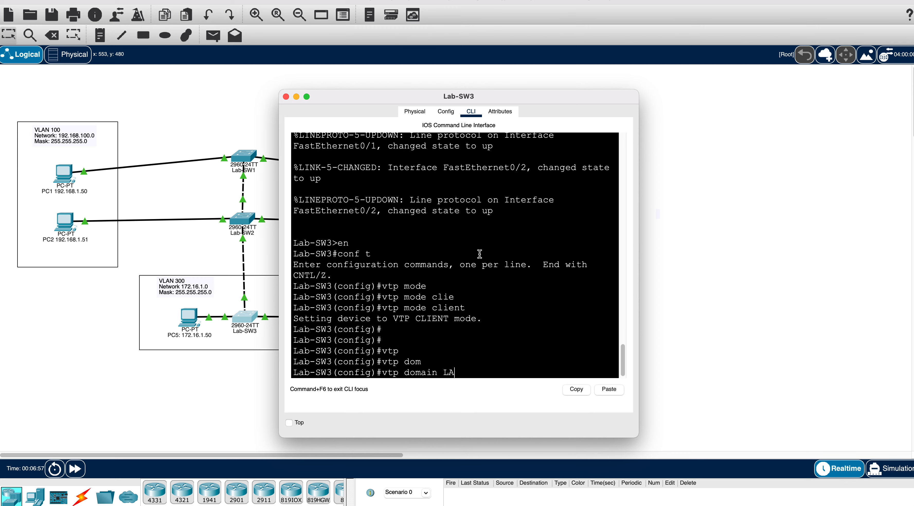
key("Return")
type("vtp pass")
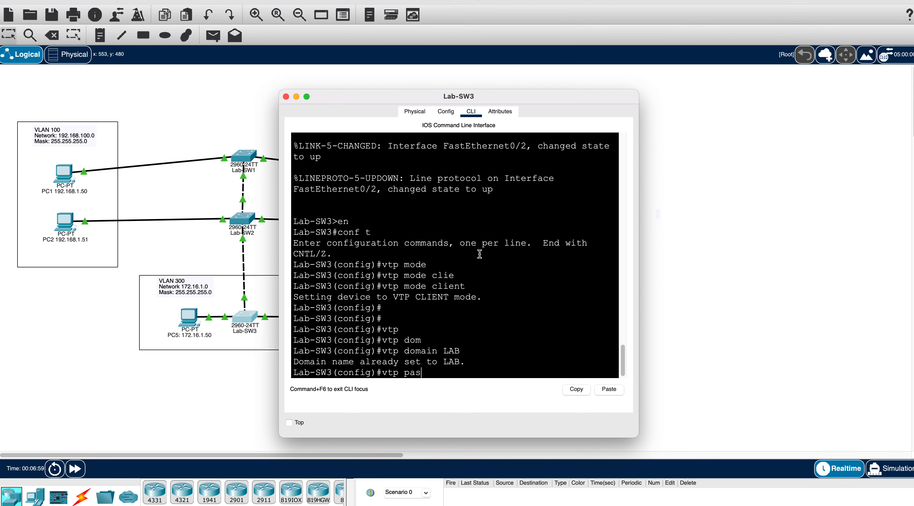
key("Tab")
type("L")
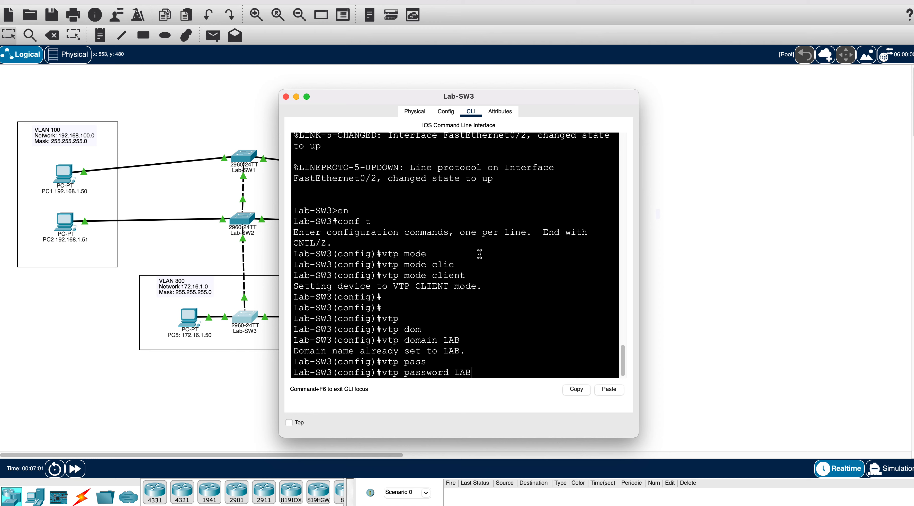
type("AB")
key("Return")
key("Return")
key("Return")
key("Return")
- Show Lab-SW3's VTP status and highlight the LAB domain and Client mode
type("do show v")
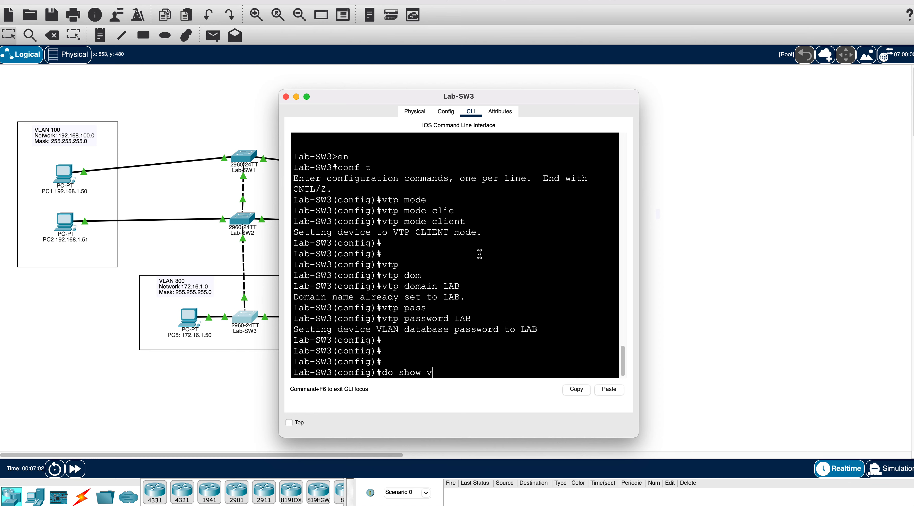
type("tp status")
key("Return")
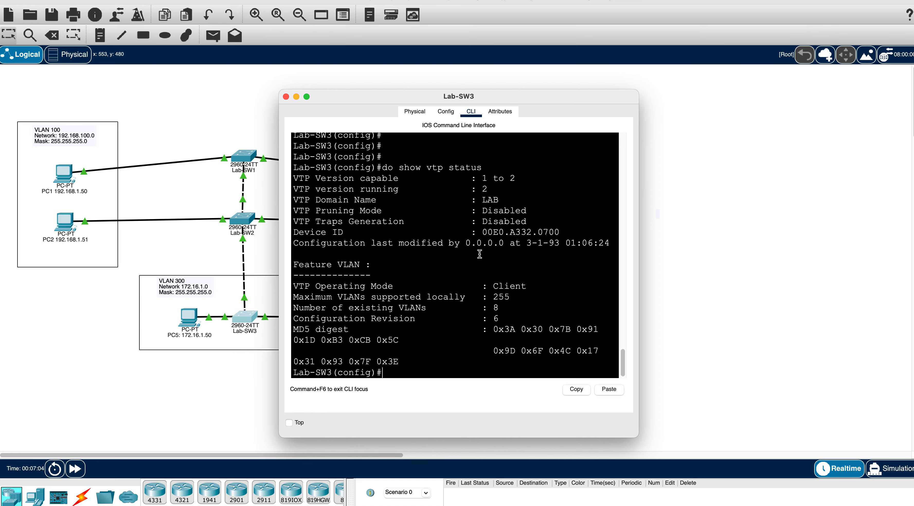
left_click_drag(637, 438, 834, 440)
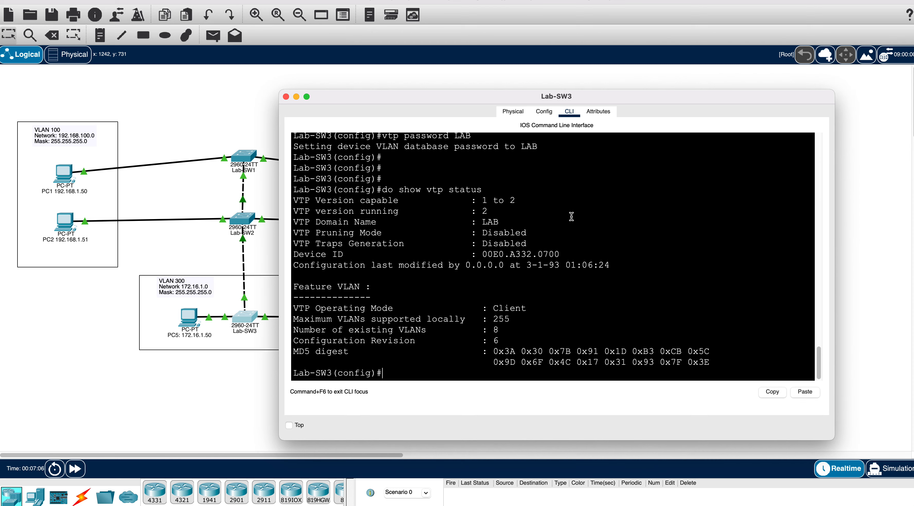
left_click_drag(540, 222, 481, 213)
left_click_drag(603, 224, 449, 222)
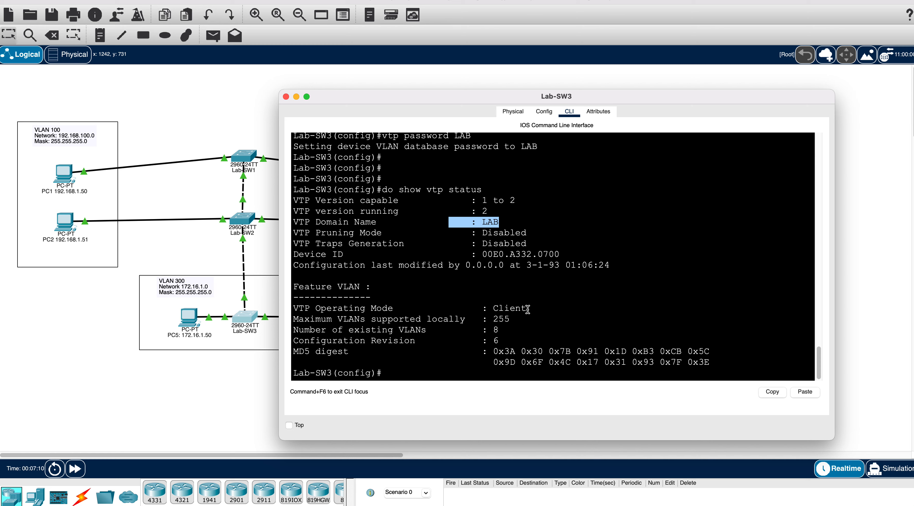
left_click_drag(527, 309, 369, 305)
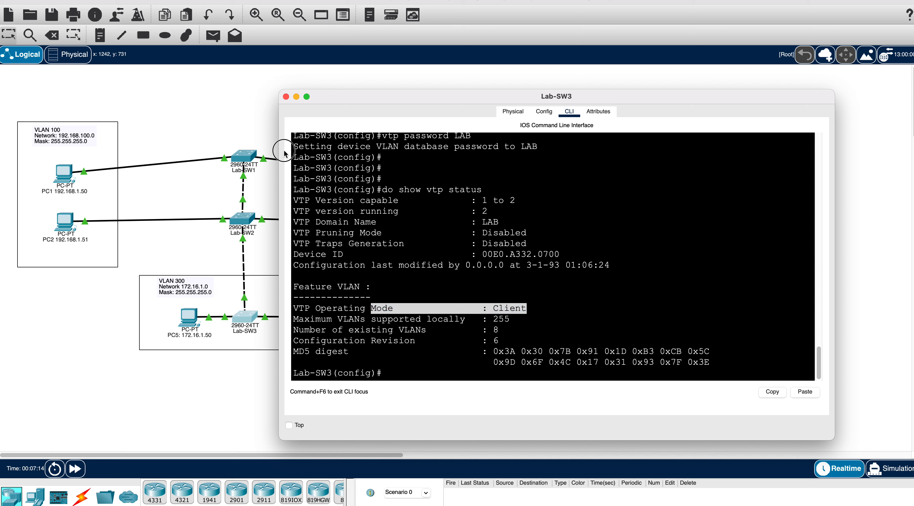
- Close Lab-SW3 and enter global configuration mode on Lab-SW1
left_click(286, 97)
left_click(244, 155)
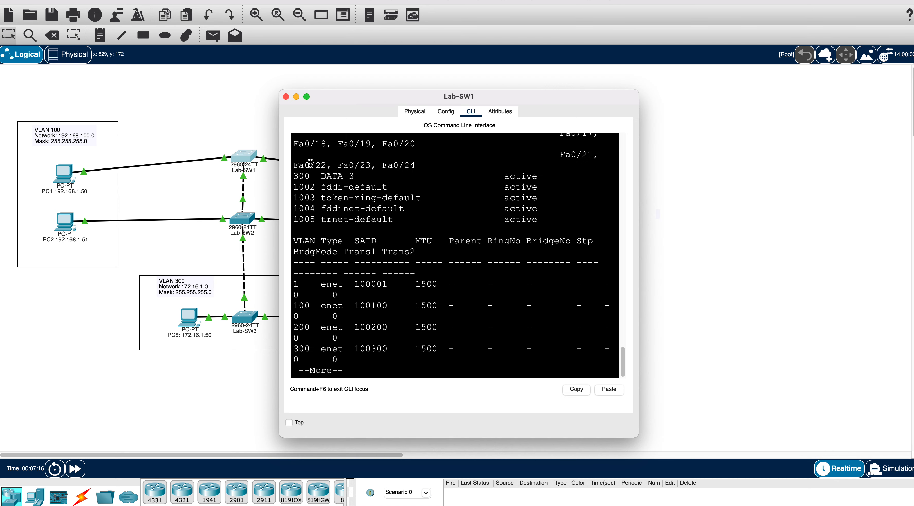
key("Return")
key("Return")
key("Return")
key("Return")
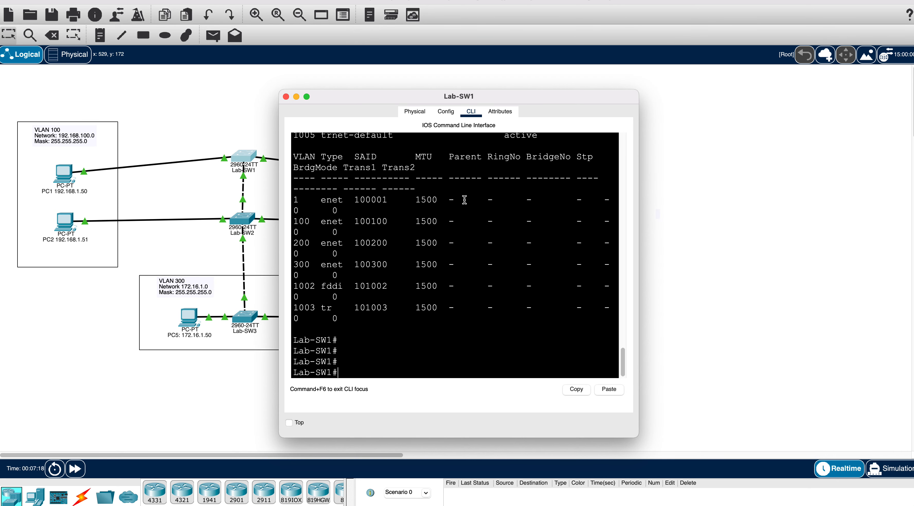
type("conf t")
key("Return")
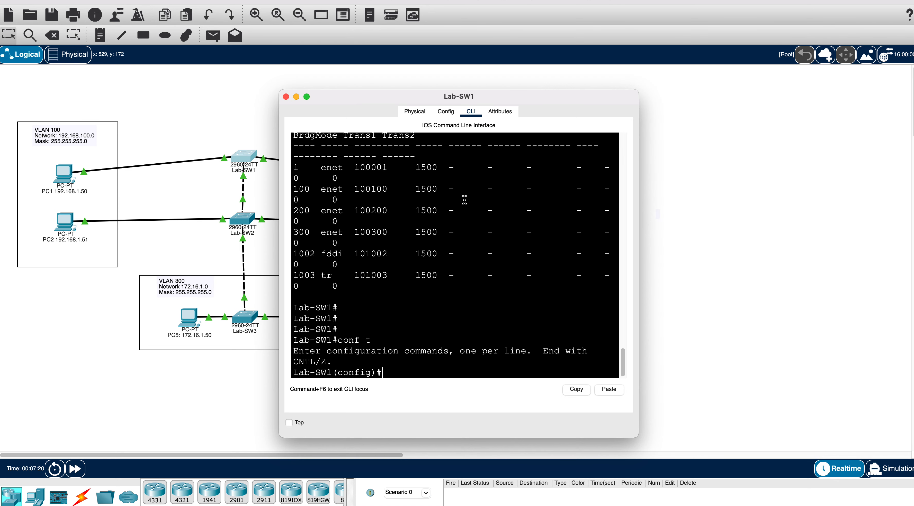
- Create VLAN 150 on Lab-SW1 and return to privileged mode
type("vlan 150")
key("Return")
key("Return")
key("Return")
key("Return")
type("exit")
key("Return")
key("Return")
key("Return")
type("end")
key("Return")
key("Return")
key("Return")
key("Return")
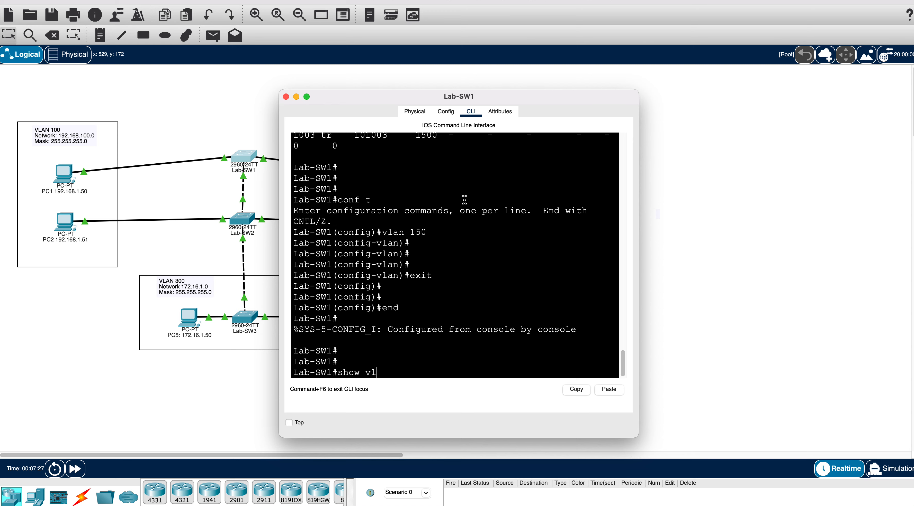
- List Lab-SW1's VLANs with show vlan to confirm VLAN0150 appears
type("show vlan")
key("Return")
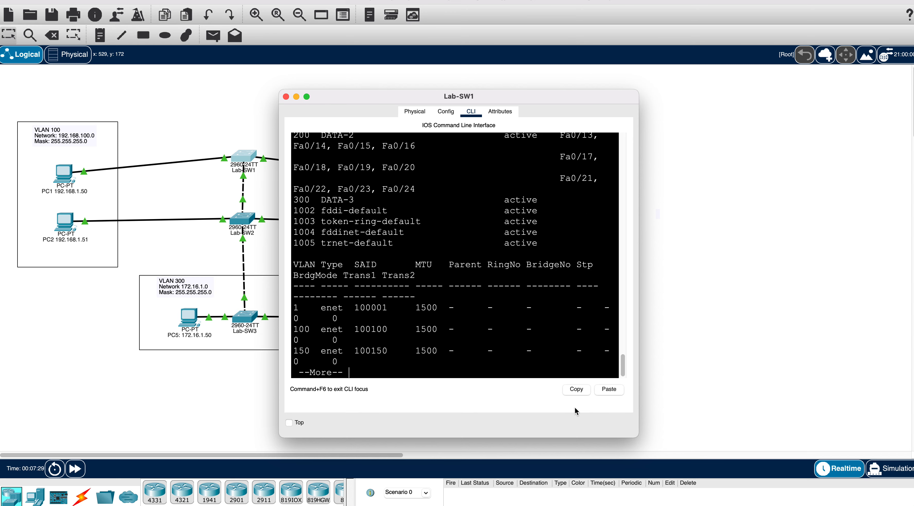
left_click_drag(635, 432, 800, 455)
key("space")
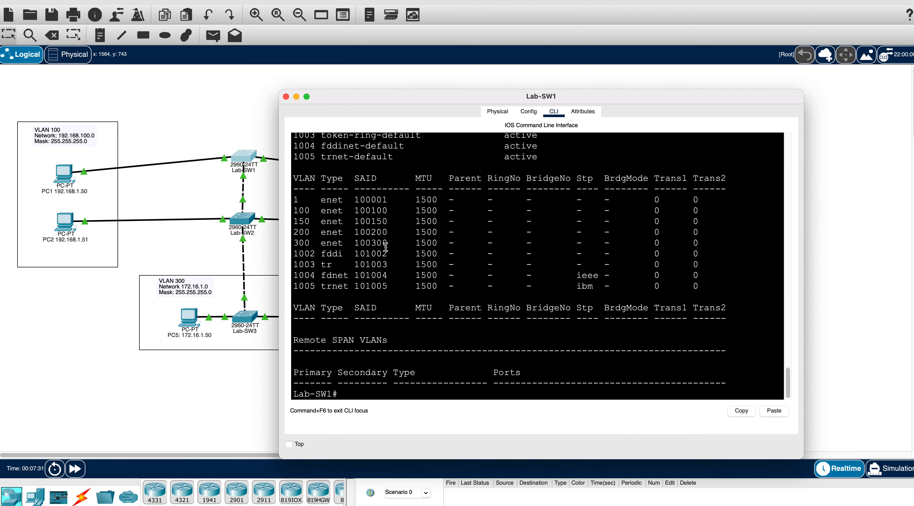
scroll(359, 225, "up", 3)
scroll(359, 226, "up", 3)
left_click_drag(371, 195, 307, 185)
- On Lab-SW2, run show vlan and highlight its VLAN 100–300 rows, showing no VLAN 150
left_click(259, 236)
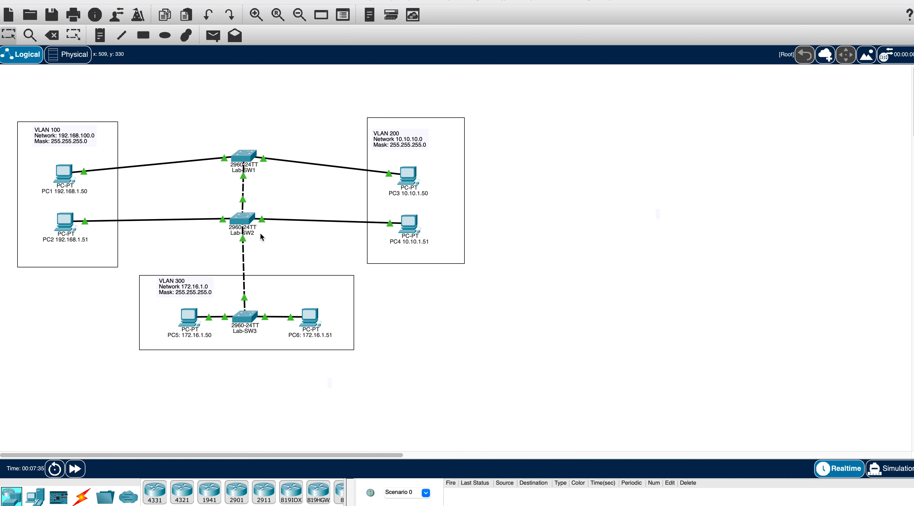
left_click(249, 219)
key("Return")
key("Return")
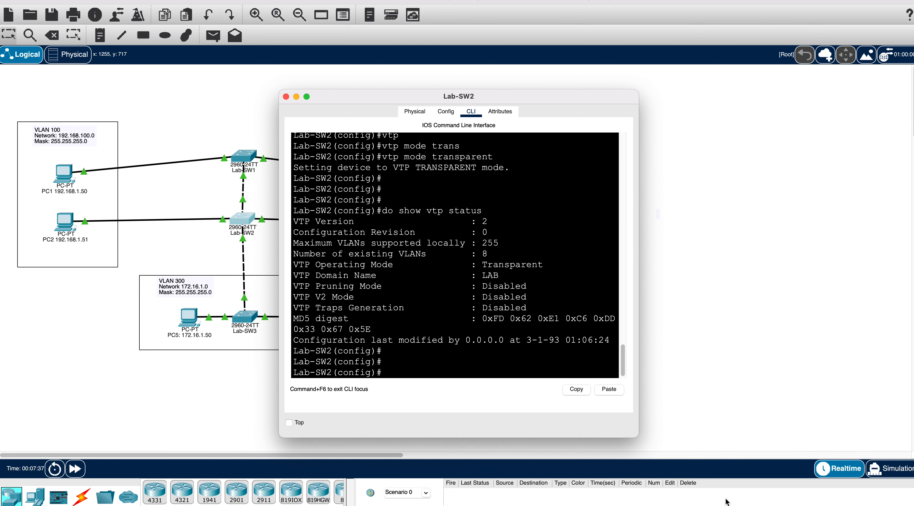
left_click_drag(636, 432, 770, 446)
key("Return")
key("Return")
type("exit")
key("Return")
key("Return")
key("Return")
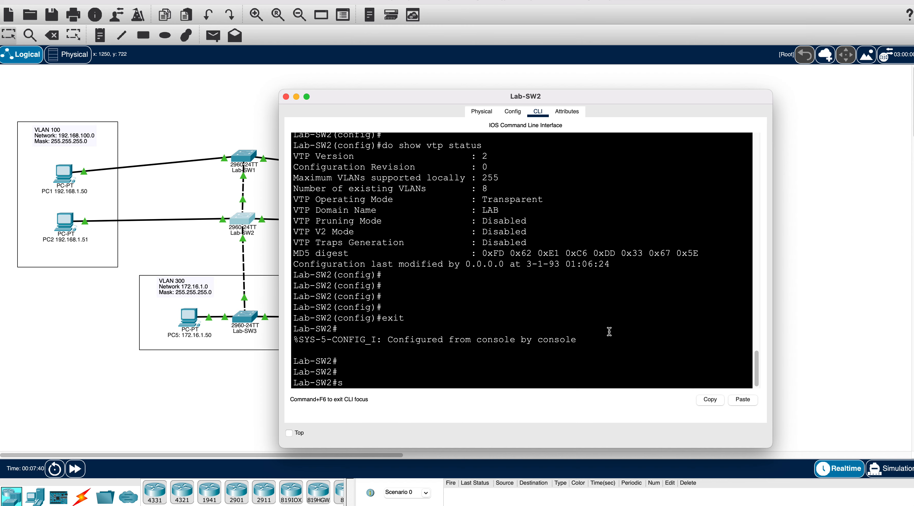
type("show vlan")
key("Return")
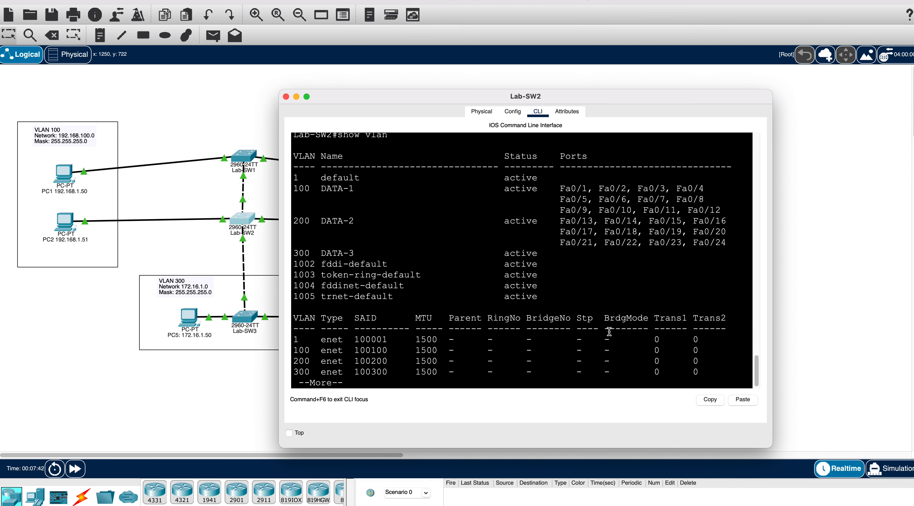
left_click_drag(362, 252, 273, 194)
left_click(360, 233)
- On Lab-SW3, run show vlan and highlight the learned VLAN0150 entry
left_click(260, 315)
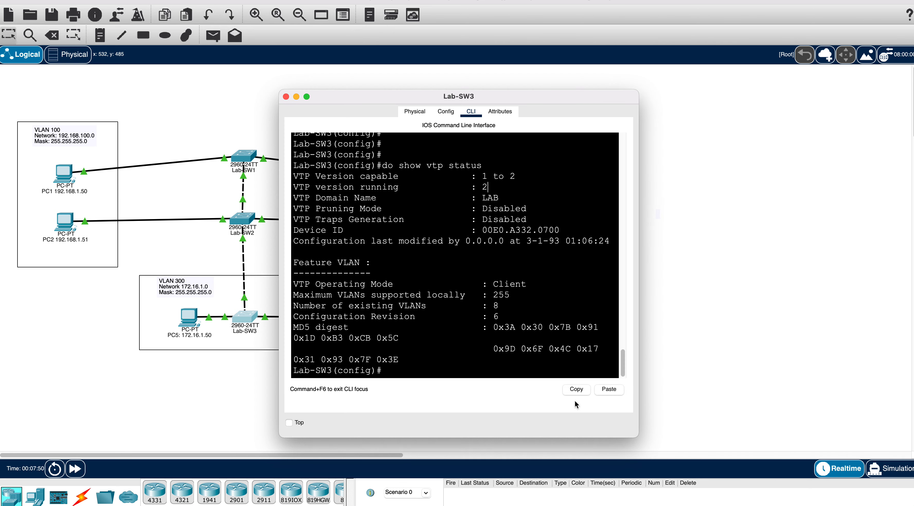
left_click_drag(632, 444, 770, 459)
key("Return")
key("Return")
key("Return")
type("end")
key("Return")
type("show vlan")
key("Return")
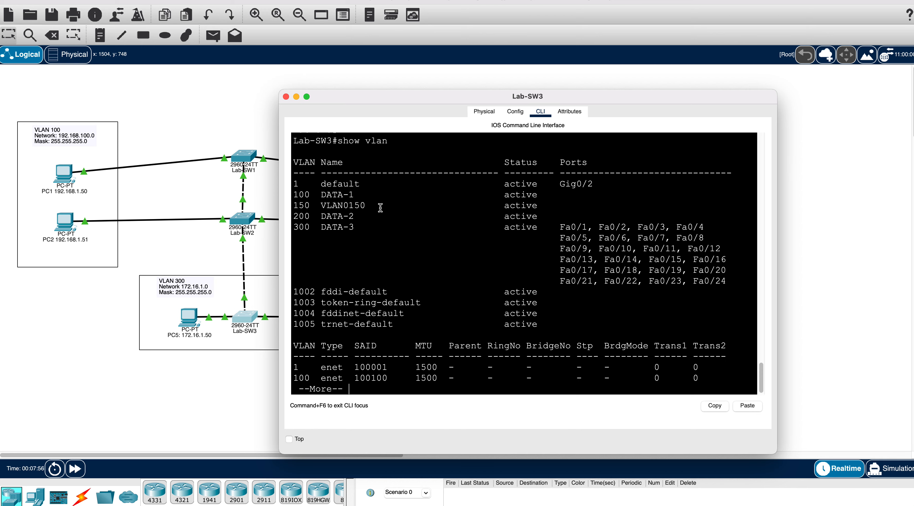
left_click_drag(382, 206, 274, 203)
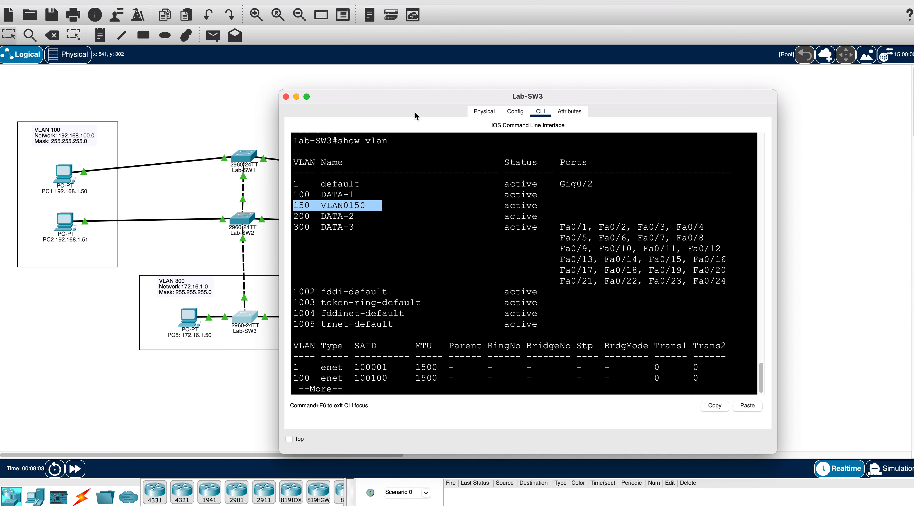
left_click_drag(420, 97, 539, 66)
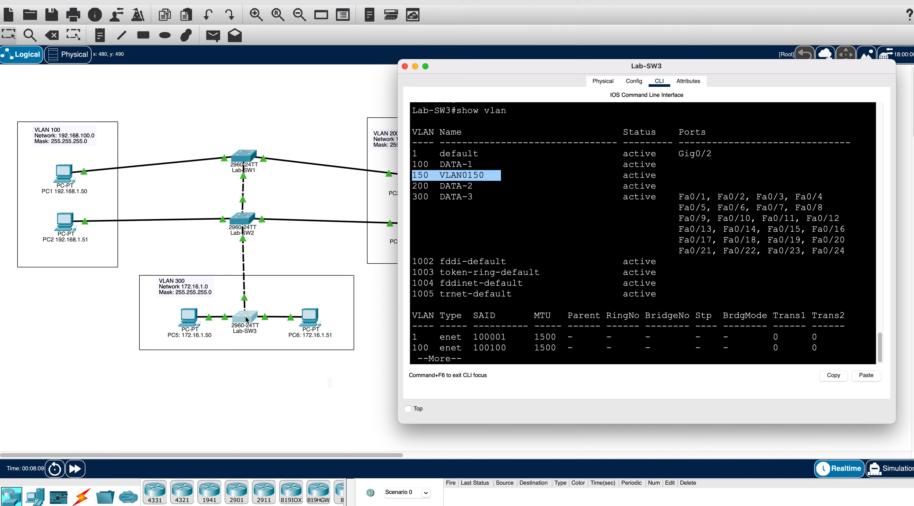
- Switch from Lab-SW3 to Lab-SW1's console and enter global configuration mode with conf t
left_click(254, 167)
left_click(509, 230)
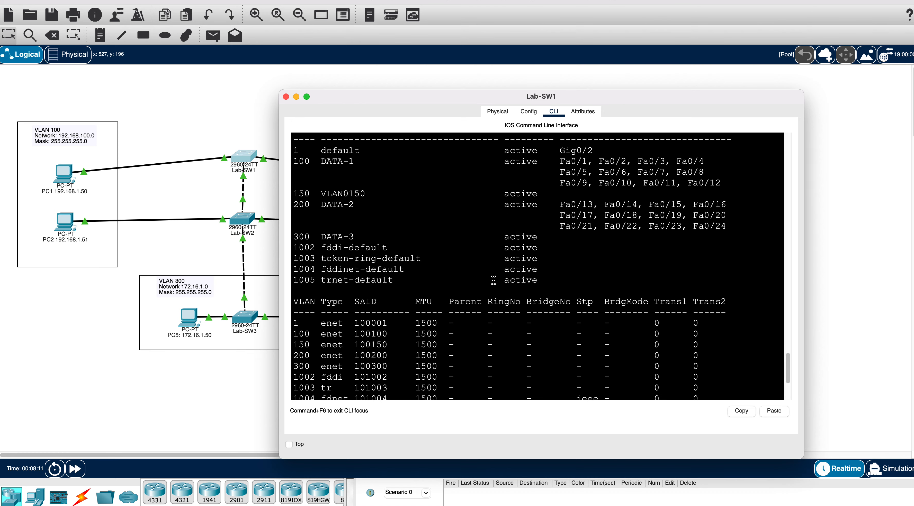
key("Return")
key("Return")
key("Return")
key("Return")
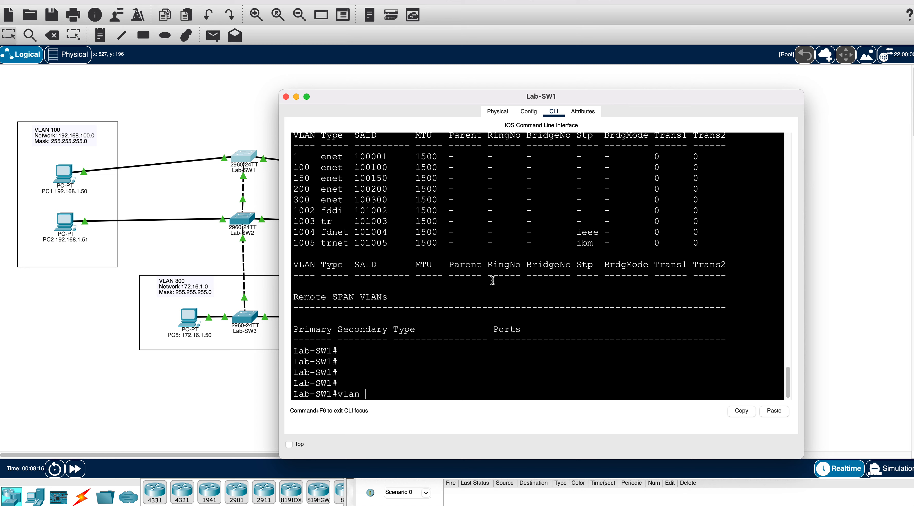
key("Return")
type("conf t")
key("Return")
- Create VLANs 600 and 700 on Lab-SW1
type("vonal 60")
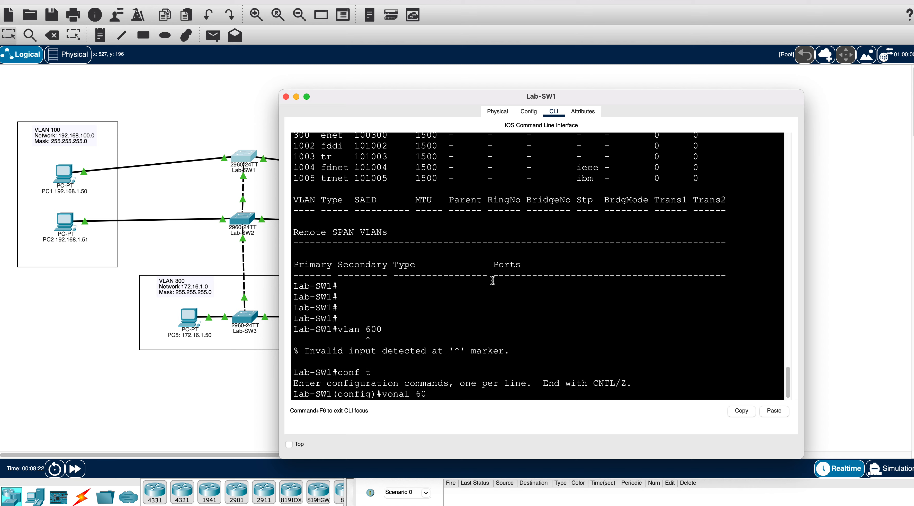
key("BackSpace")
key("BackSpace")
key("BackSpace")
key("BackSpace")
type("lan")
key("Return")
type("vlan")
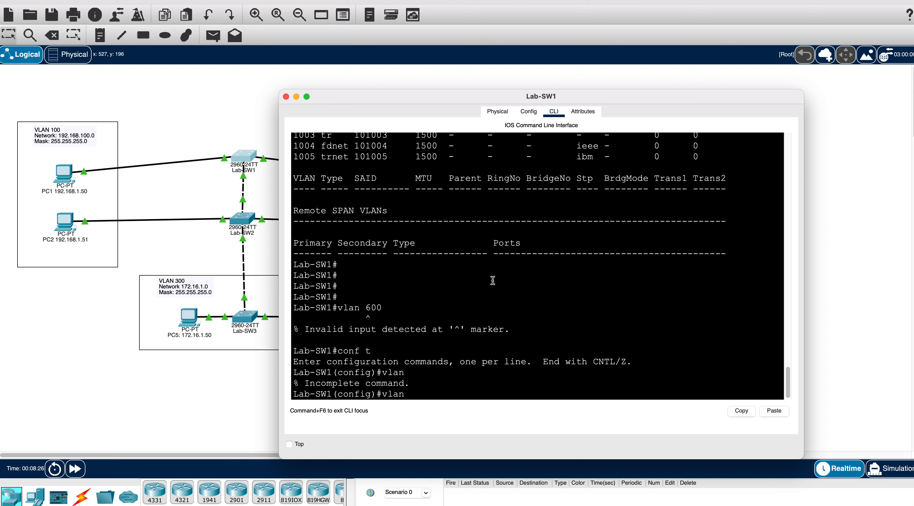
type(" 600")
key("Return")
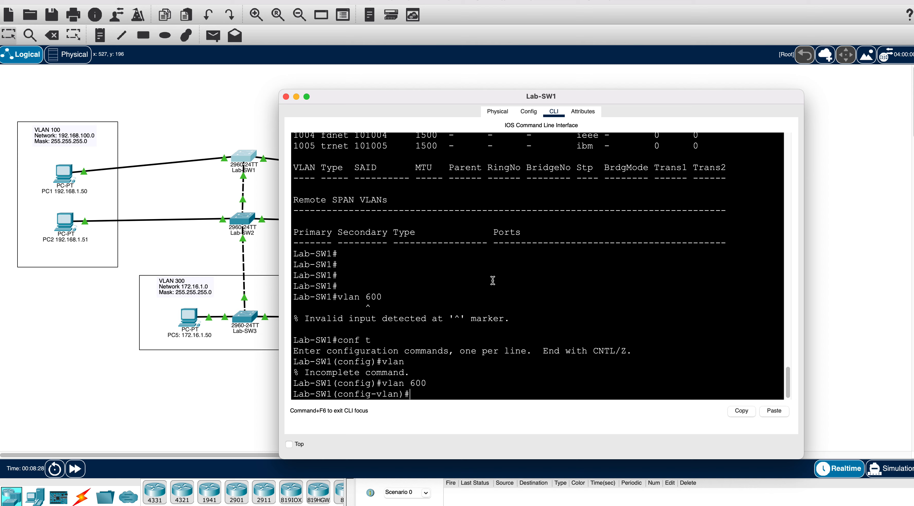
type("vlan 700")
key("Return")
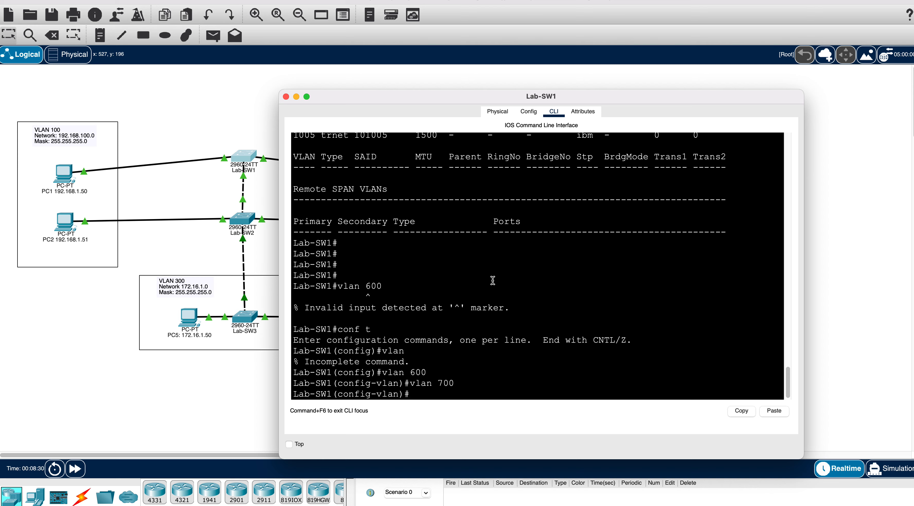
- Add VLANs 701, 900 and 52 on Lab-SW1, fixing the mistyped 801 and rejected 9000
type("vlan 8")
type("01")
key("BackSpace")
key("BackSpace")
type("01")
key("Return")
type("vlan 9000")
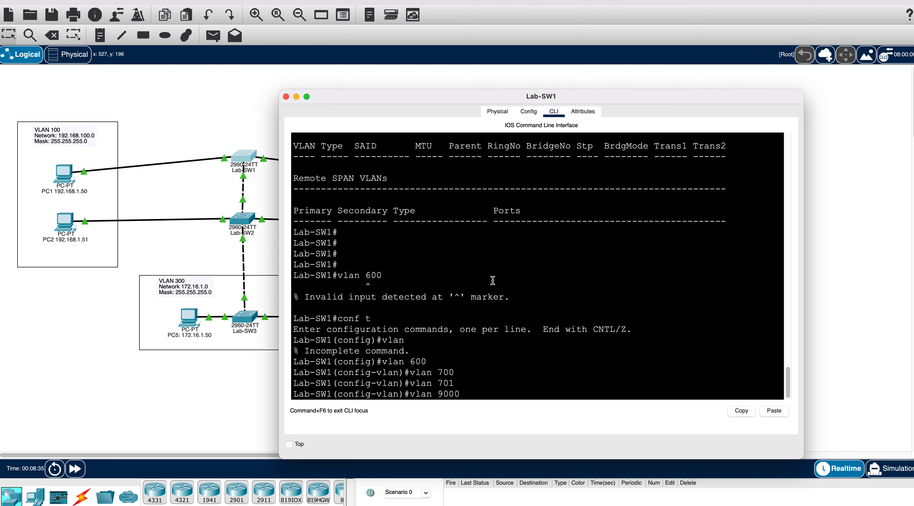
key("Return")
type("vlan)#vlan")
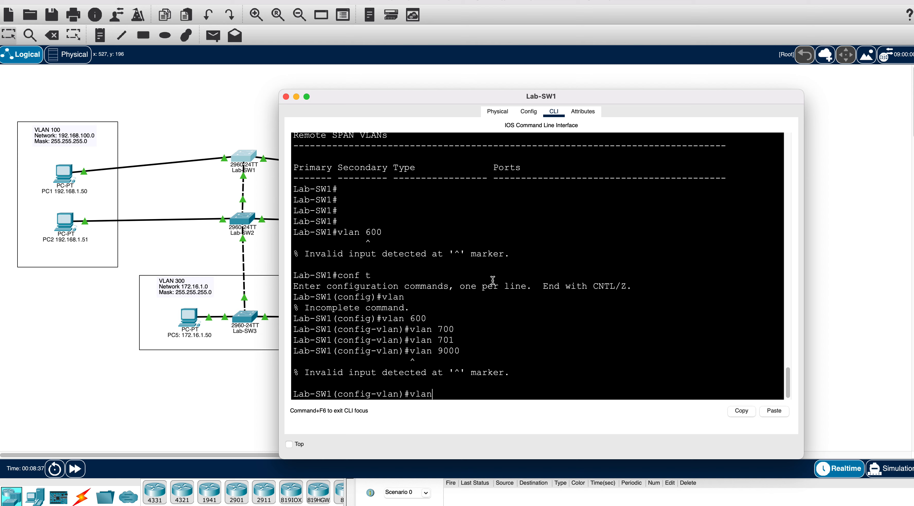
type(" 900")
key("Return")
key("Return")
key("Return")
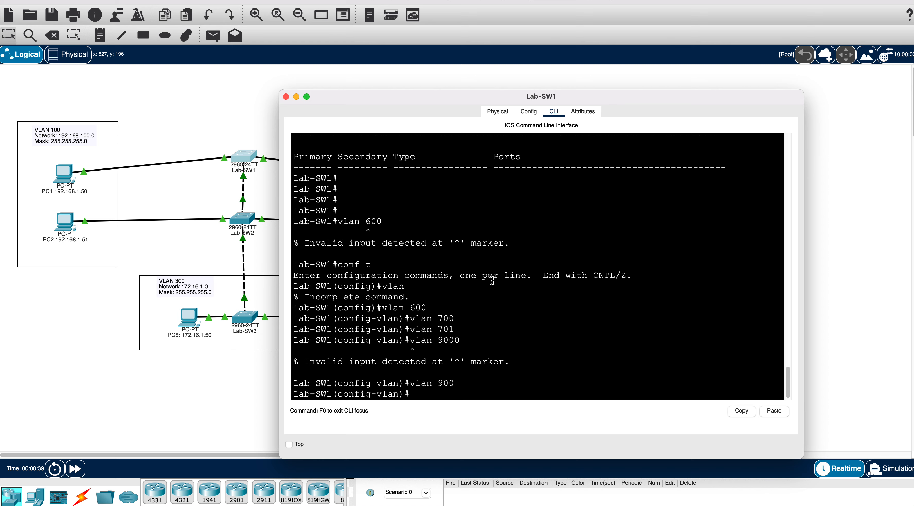
type("vlan")
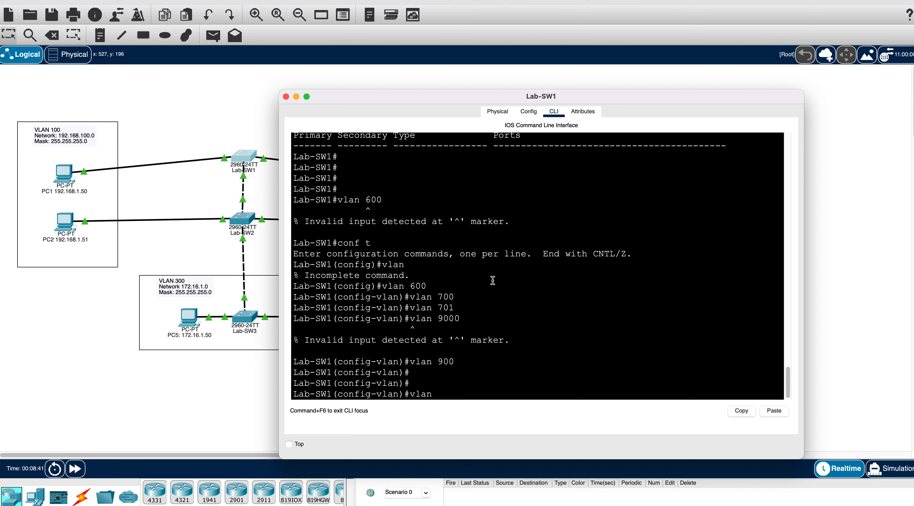
type(" 52")
key("Return")
key("Return")
key("Return")
key("Return")
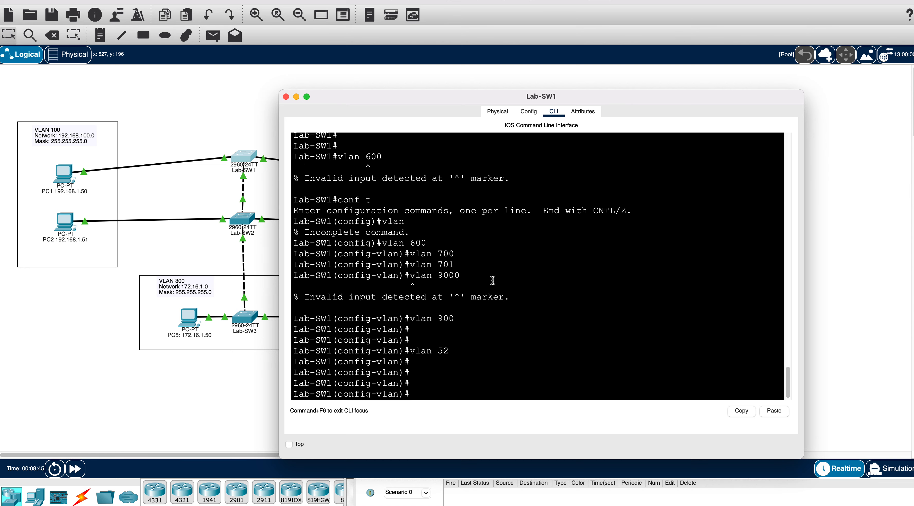
- Verify with do show vlan that VLANs 52, 600, 700, 701 and 900 exist, then close Lab-SW1
type("do show vlan")
key("Return")
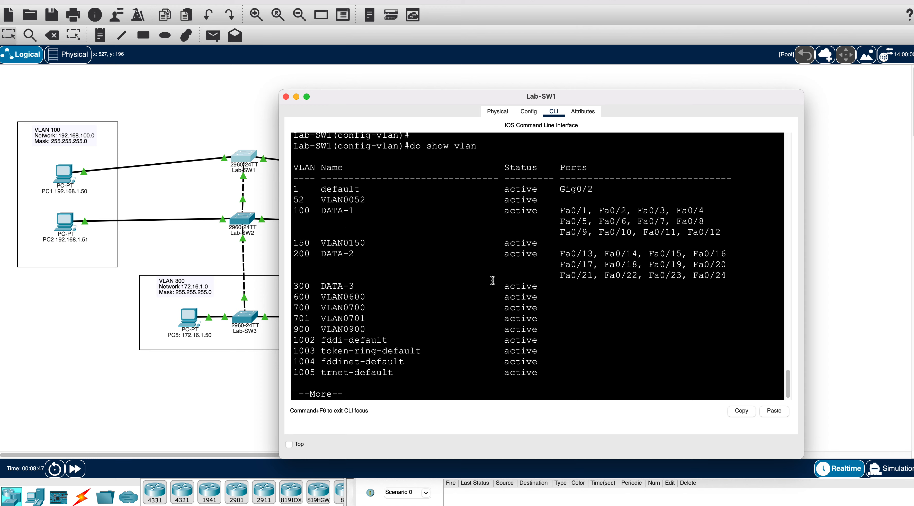
left_click_drag(321, 294, 382, 328)
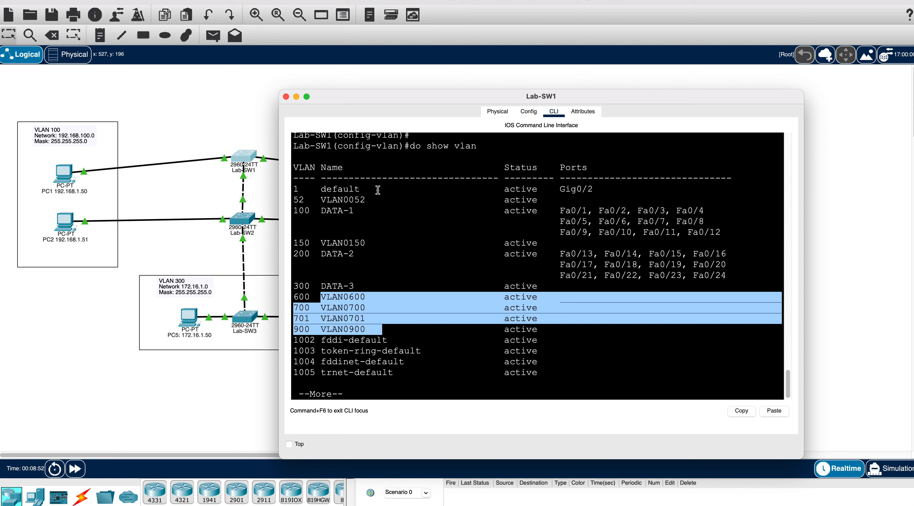
left_click_drag(377, 201, 306, 200)
left_click(369, 240)
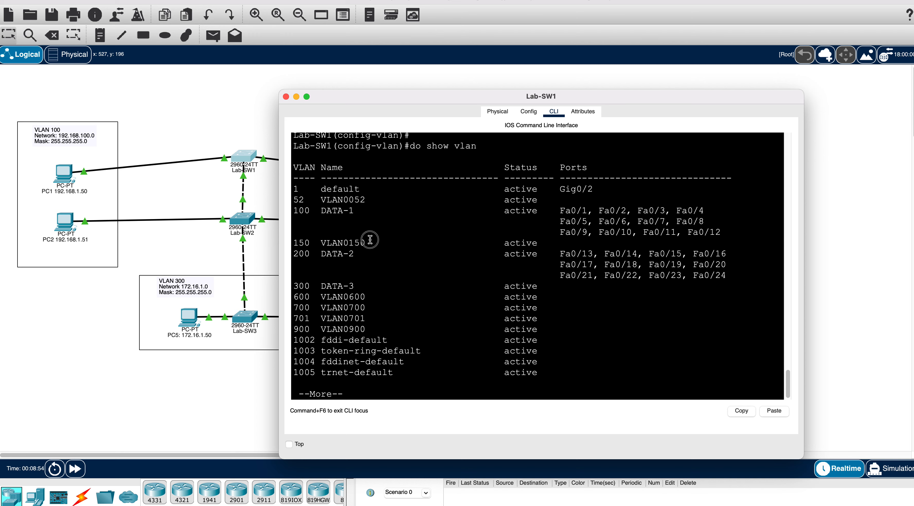
left_click_drag(370, 240, 298, 241)
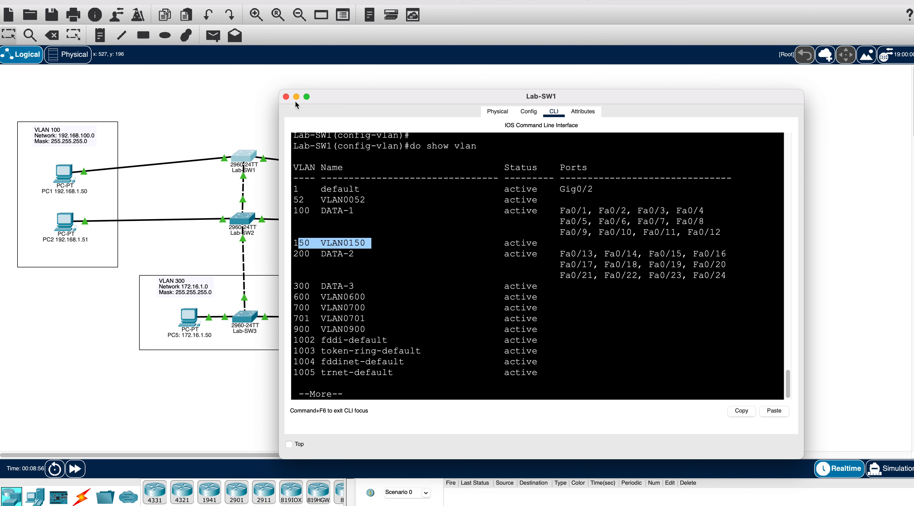
left_click(287, 97)
- Run show vlan on Lab-SW2 to confirm none of the new VLANs appear there
left_click(243, 218)
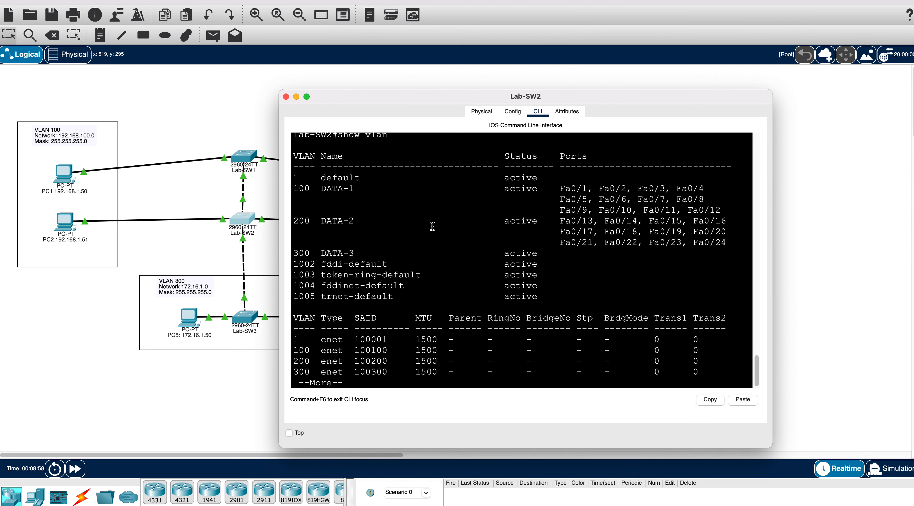
key("space")
type("show vlan")
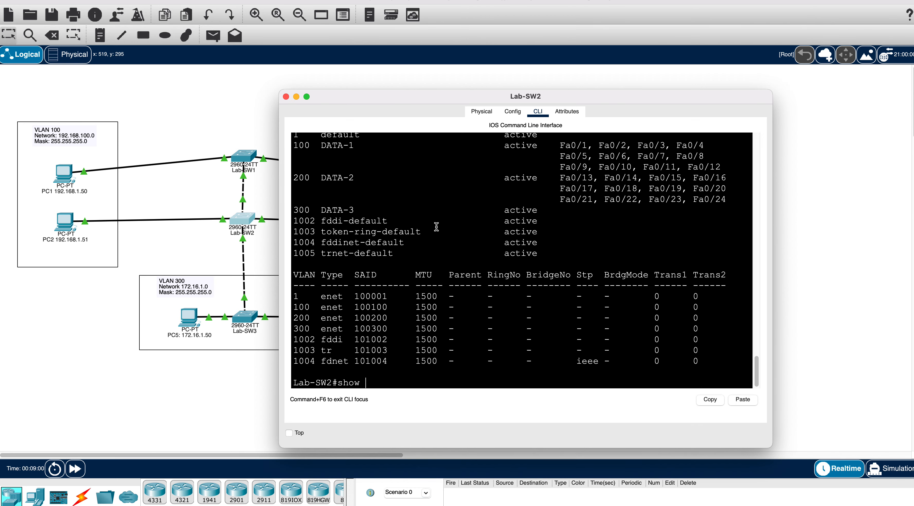
key("Return")
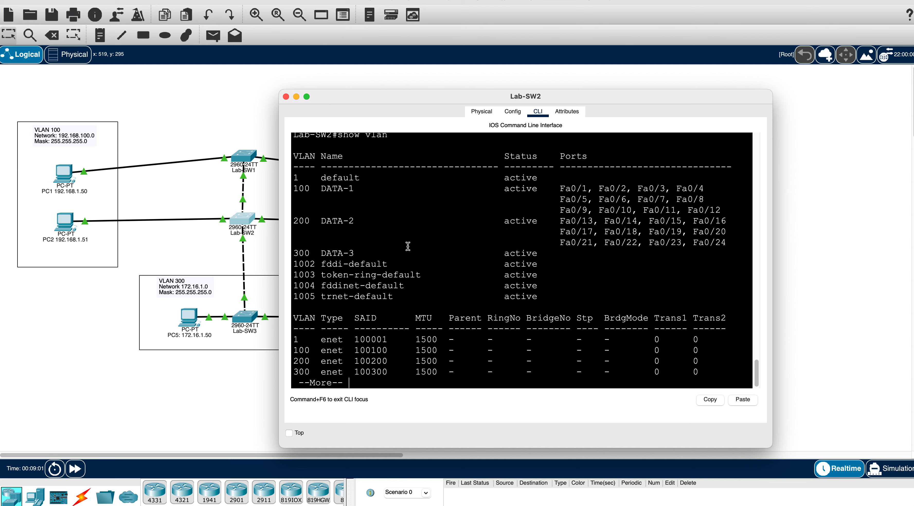
left_click_drag(427, 288, 291, 175)
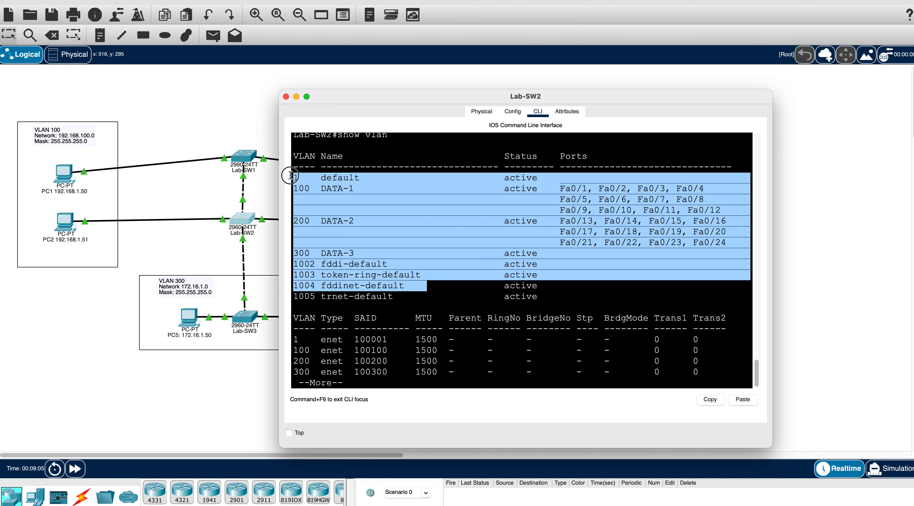
left_click(256, 349)
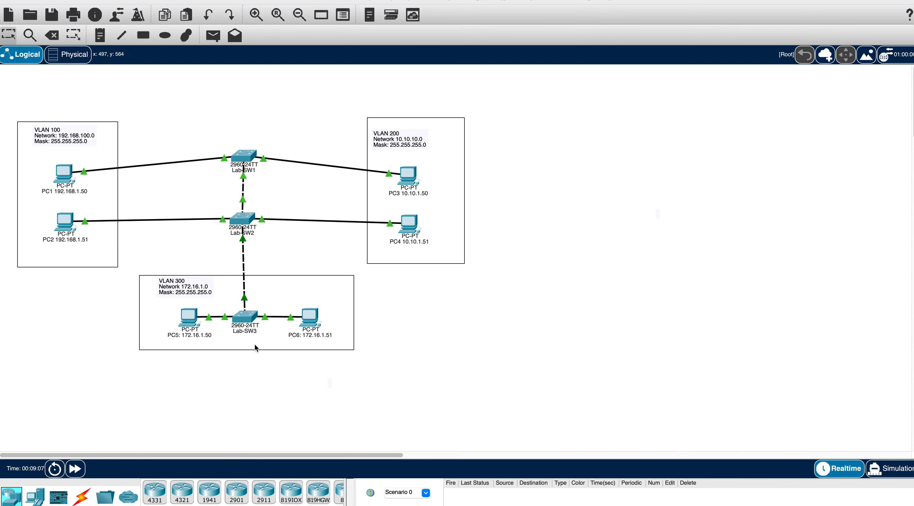
- Run show vlan on Lab-SW3 to confirm VLANs 52, 600, 700, 701 and 900 were learned via VTP
left_click(254, 312)
left_click(251, 390)
left_click(244, 316)
key("space")
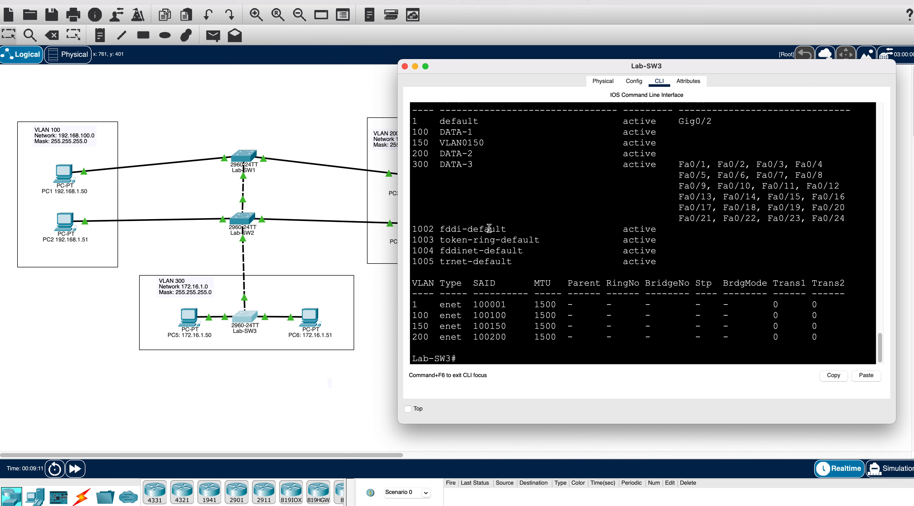
type("show vlan")
key("Return")
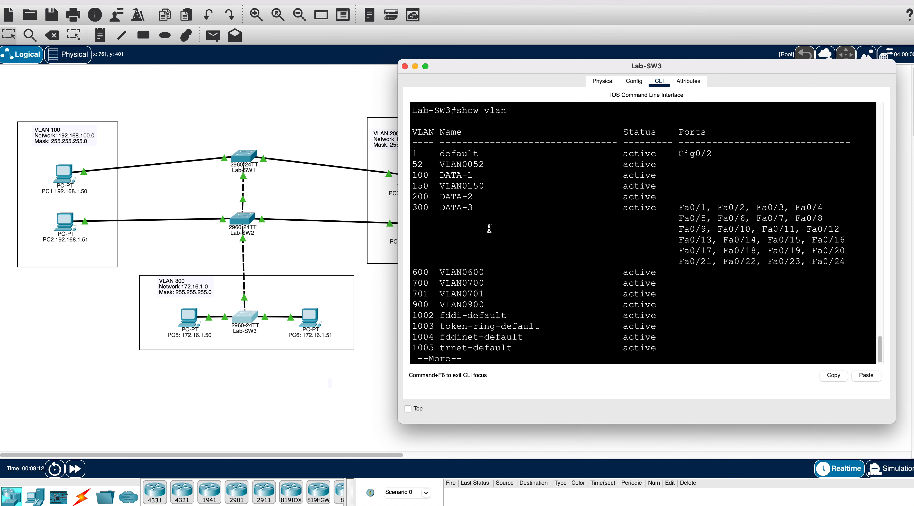
left_click_drag(493, 306, 462, 272)
left_click_drag(483, 209, 440, 185)
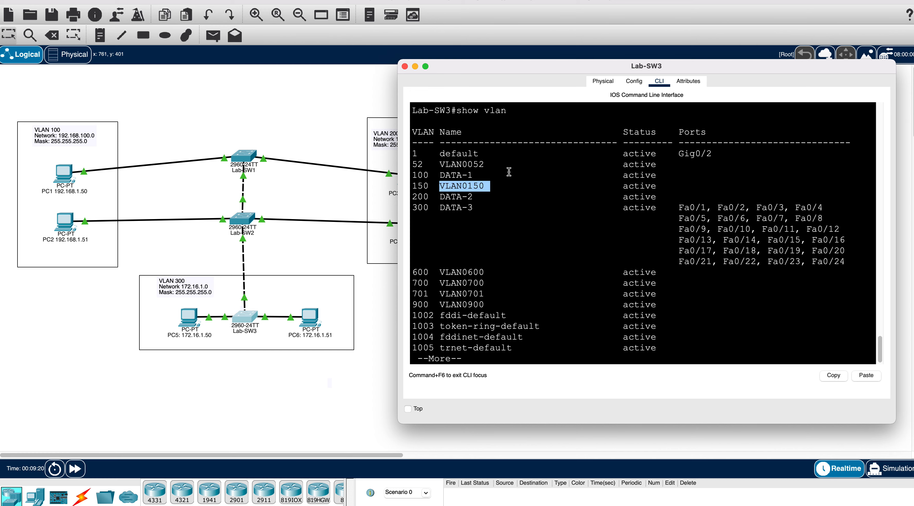
left_click_drag(506, 165, 440, 160)
left_click(467, 228)
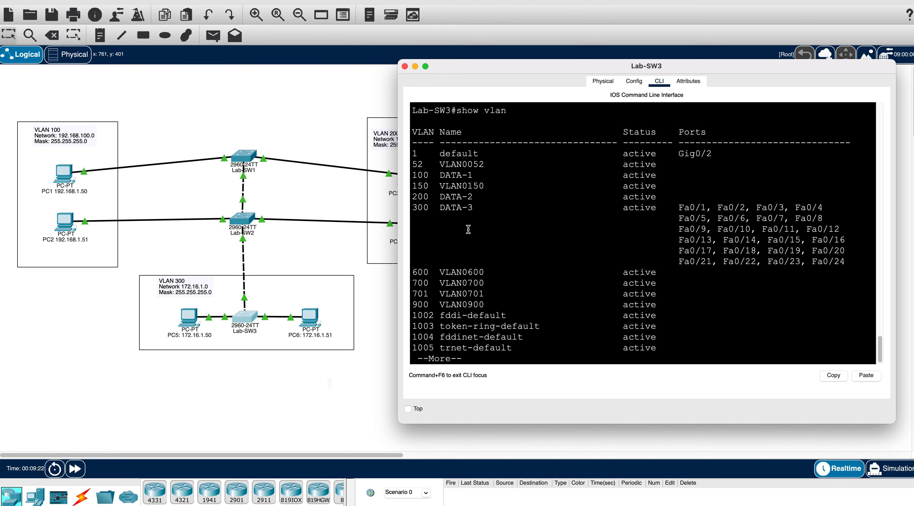